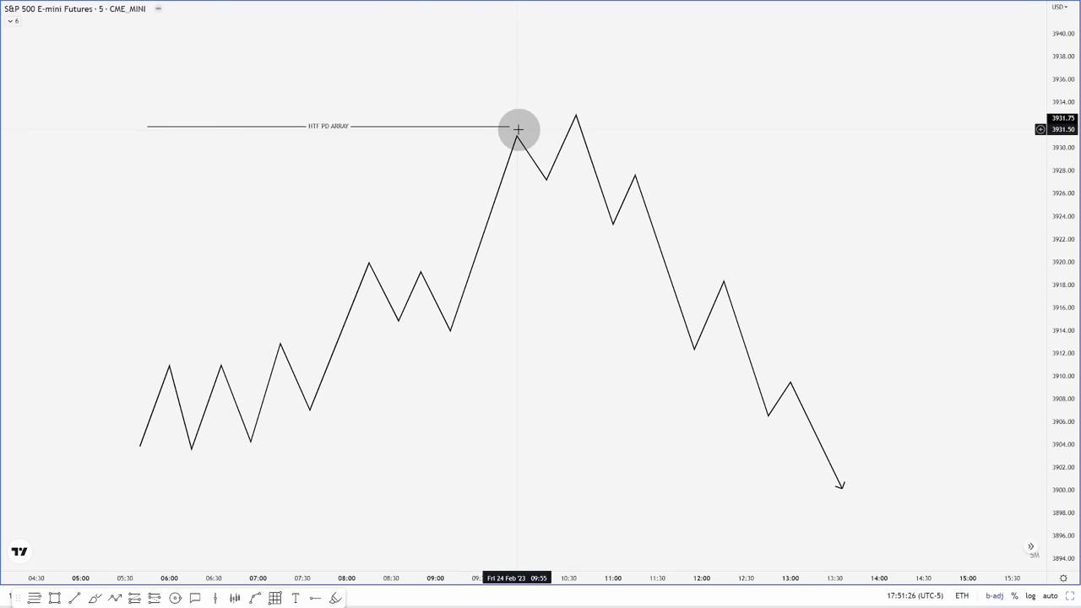
Draw a short horizontal trend line at 3931.25 from the first peak and apply the template that labels it "x"
click(75, 596)
click(515, 133)
click(561, 132)
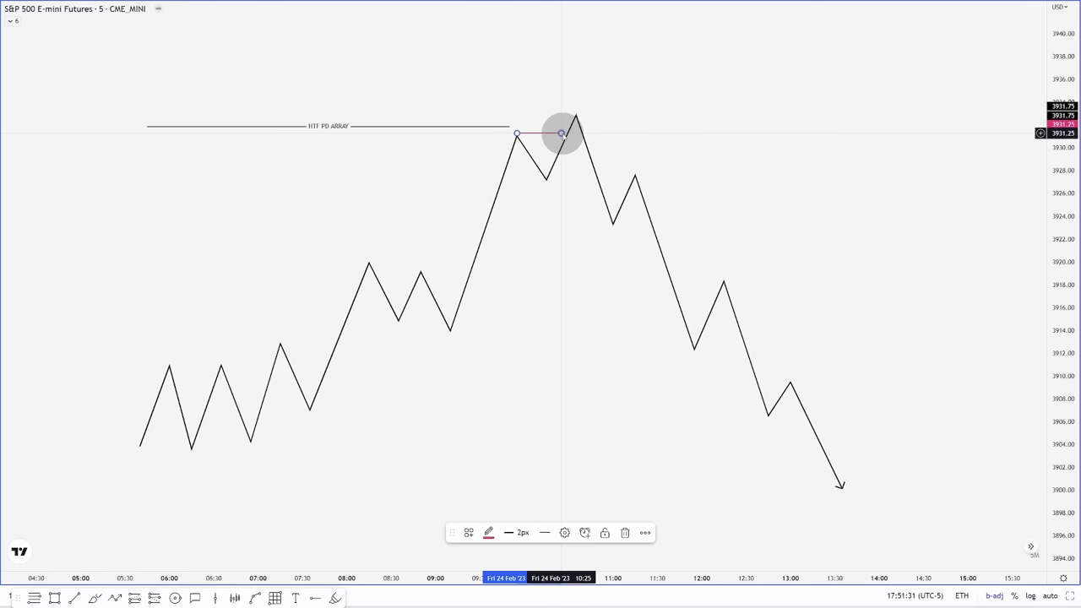
right_click(561, 134)
mouse_move(618, 169)
click(709, 448)
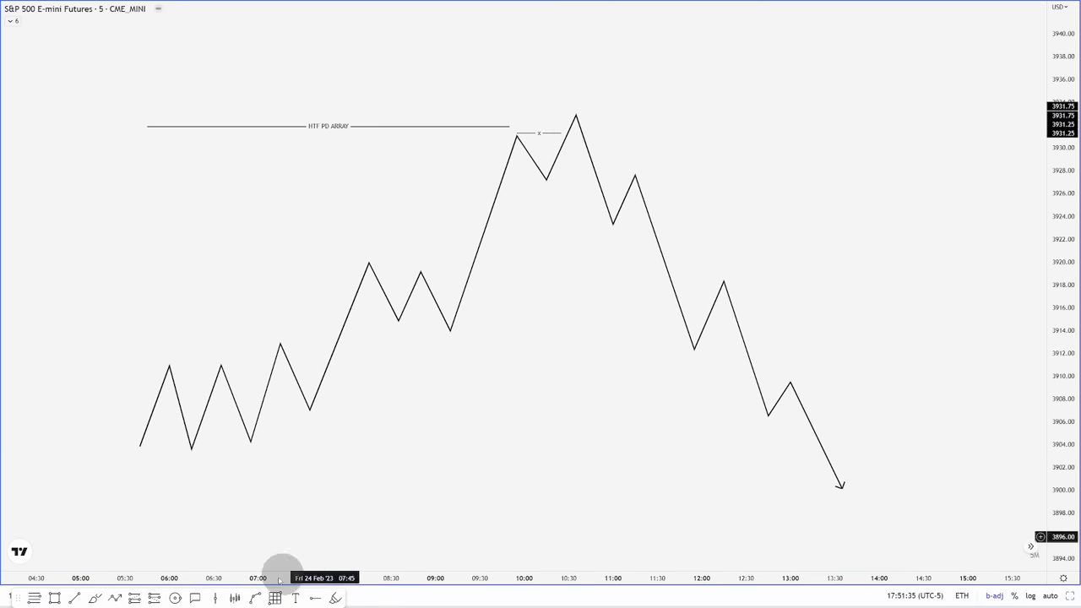
Draw a horizontal line at 3927.00 from the low between the two peaks, and shade the final up-leg with a rectangle
click(76, 599)
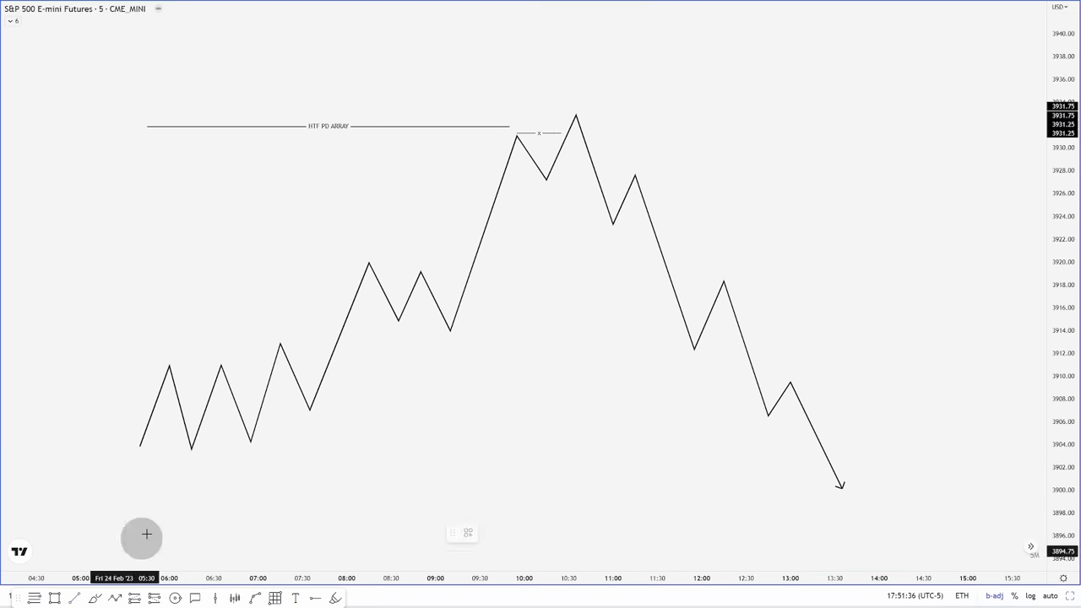
click(598, 182)
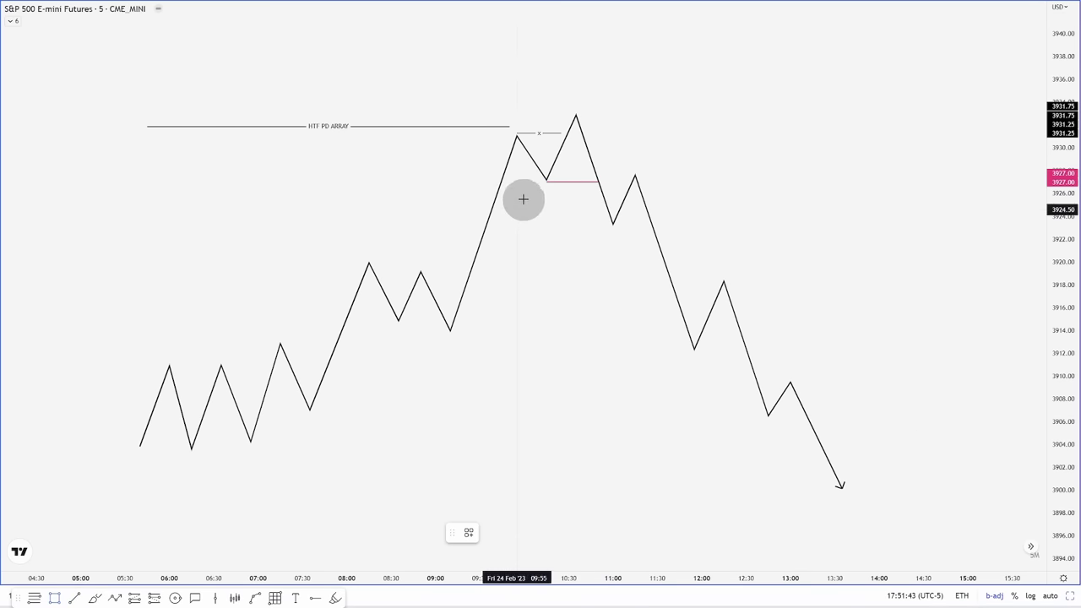
drag(560, 179, 577, 126)
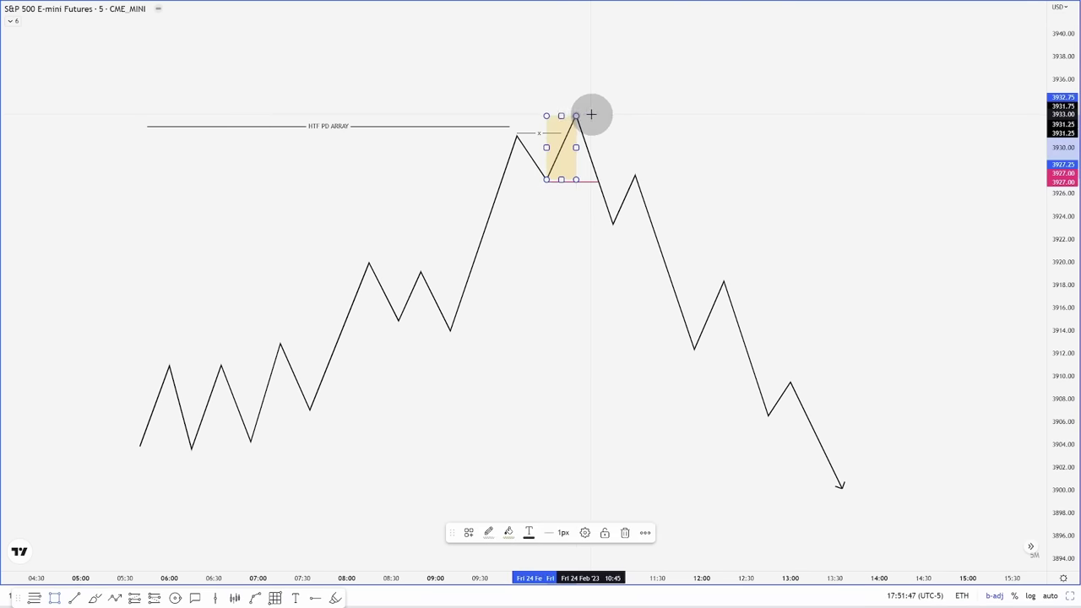
click(591, 114)
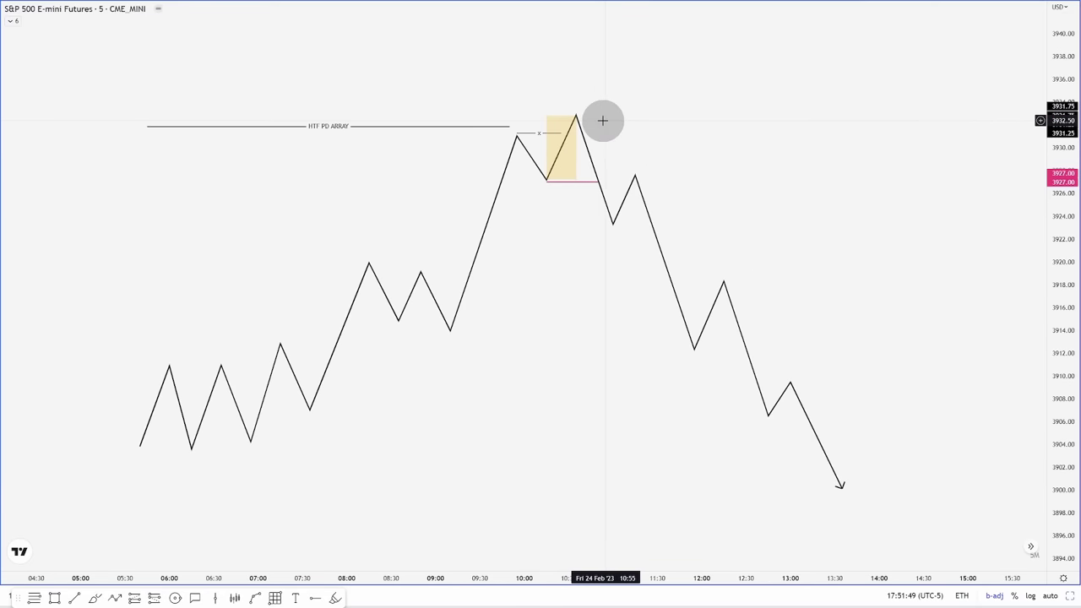
Place a Fibonacci projection from the highest peak at 3933.00 down to the low between the two peaks
click(34, 598)
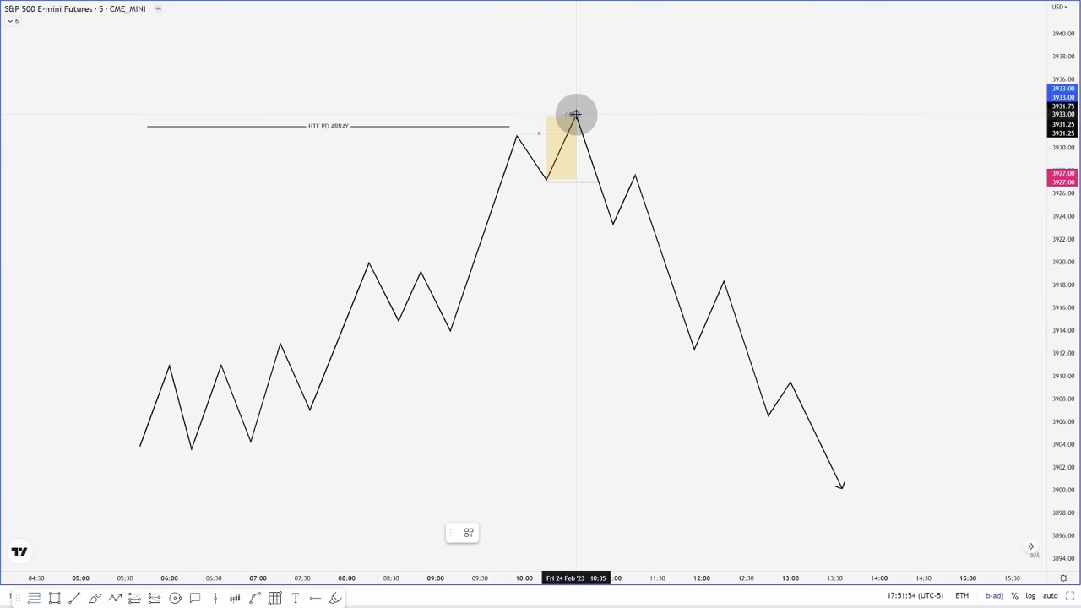
drag(575, 114, 547, 181)
click(547, 181)
click(631, 129)
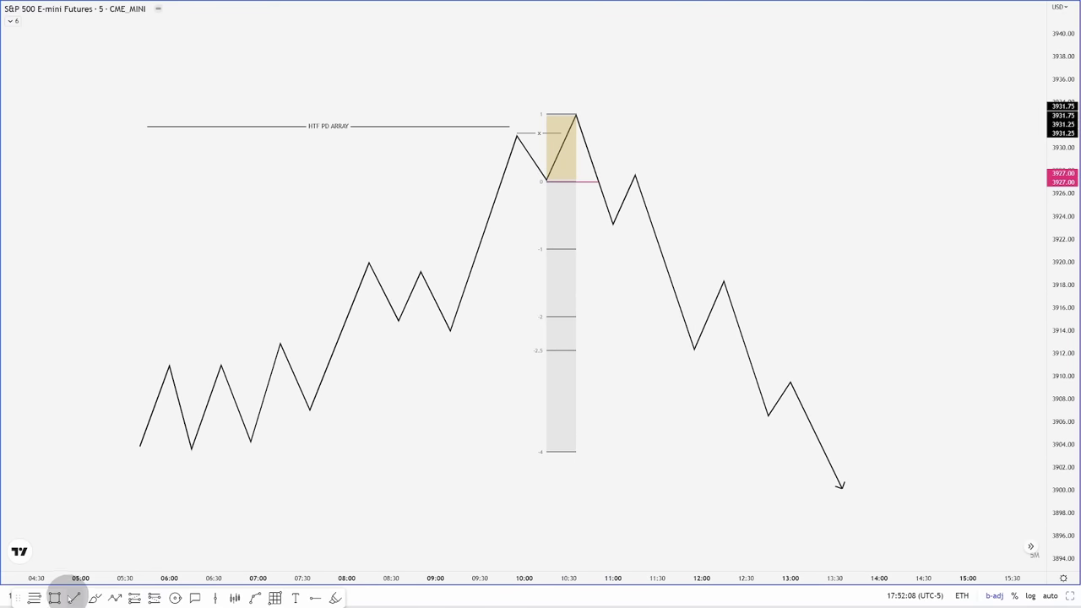
Shade the zone between the -2 and -2.5 projection levels and a thin zone at -4 with rectangles reaching the falling price leg
click(56, 598)
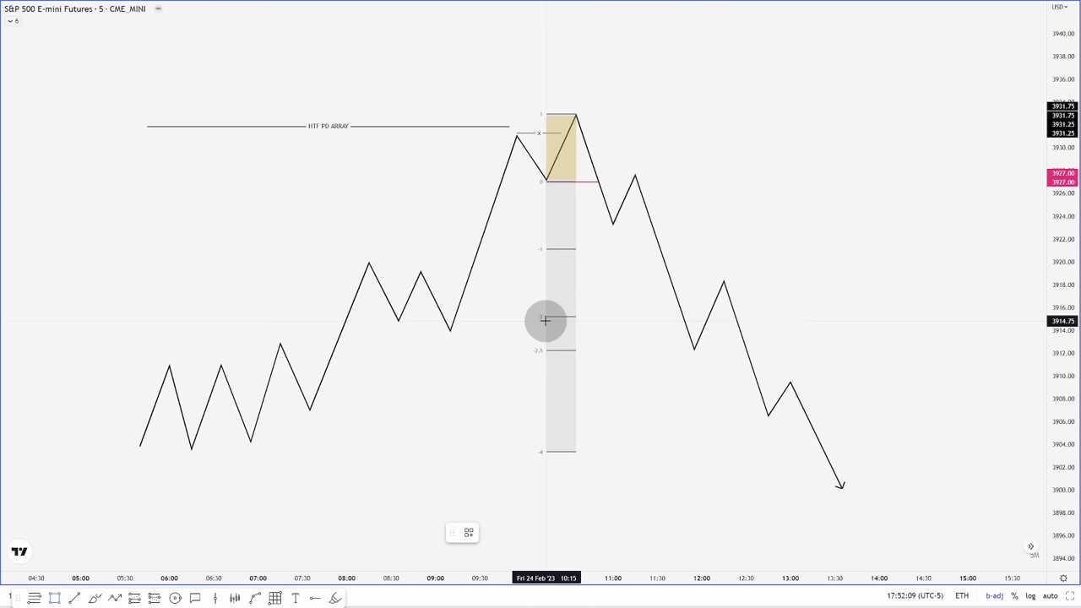
drag(547, 316, 708, 353)
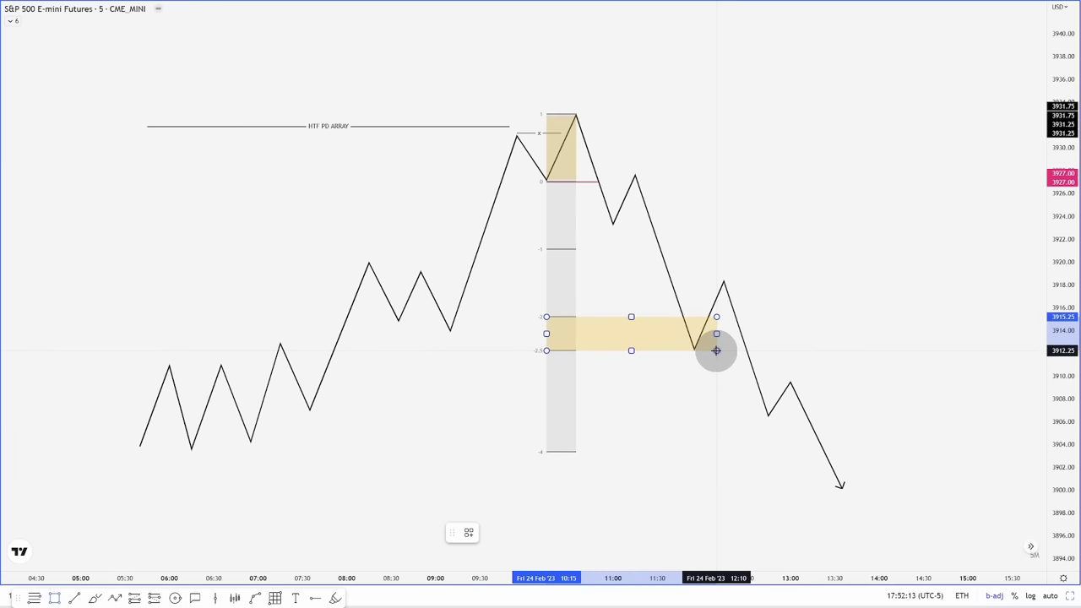
drag(546, 452, 821, 451)
click(840, 432)
Draw horizontal lines from the earlier swing lows at 3903.25 and 3913.75 into the shaded -4 and -2 to -2.5 zones
click(76, 596)
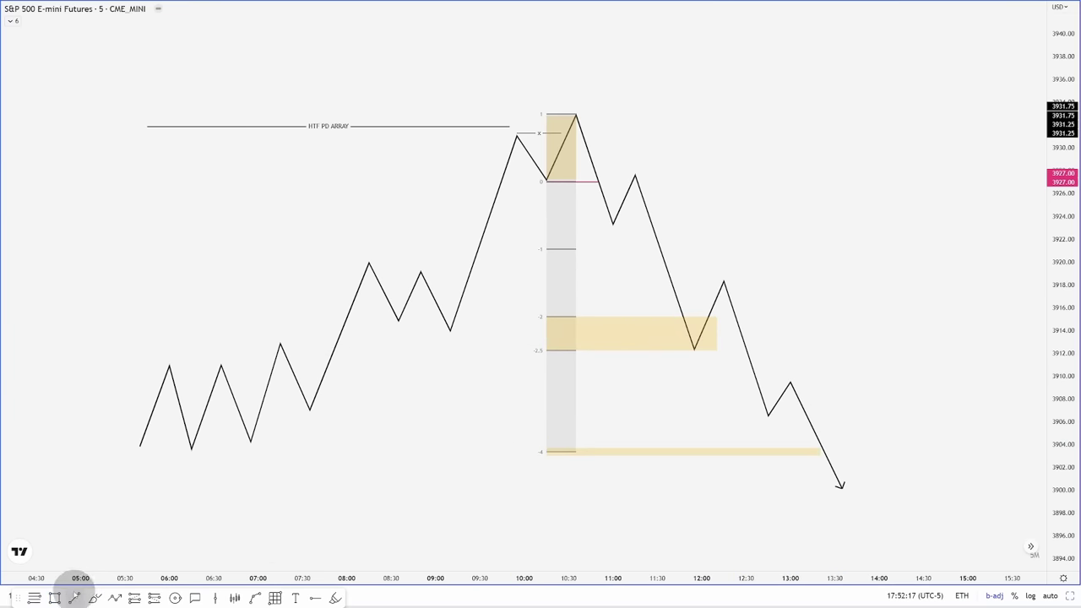
drag(185, 452, 820, 452)
drag(450, 334, 680, 334)
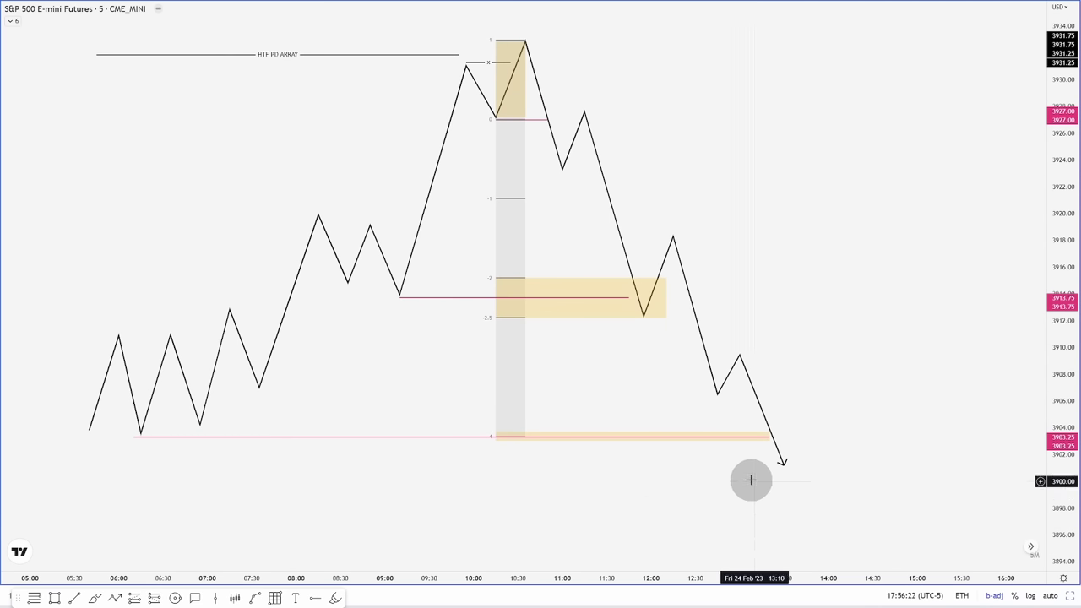
click(507, 435)
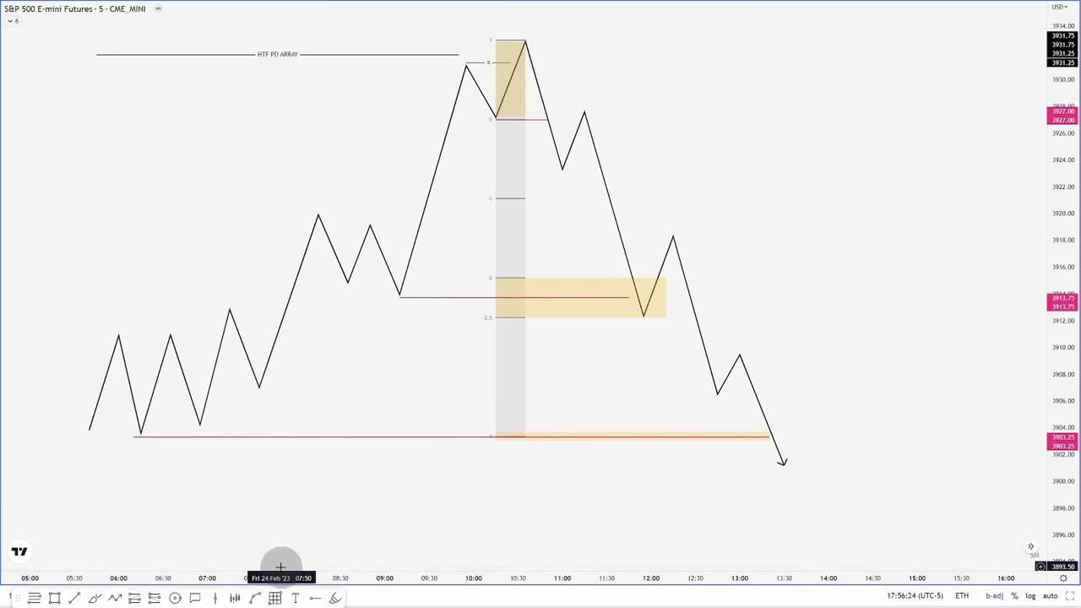
Draw a zigzag path with an arrow rising from the final low of the schematic to about 3911.25
click(114, 597)
click(784, 461)
click(799, 413)
click(814, 430)
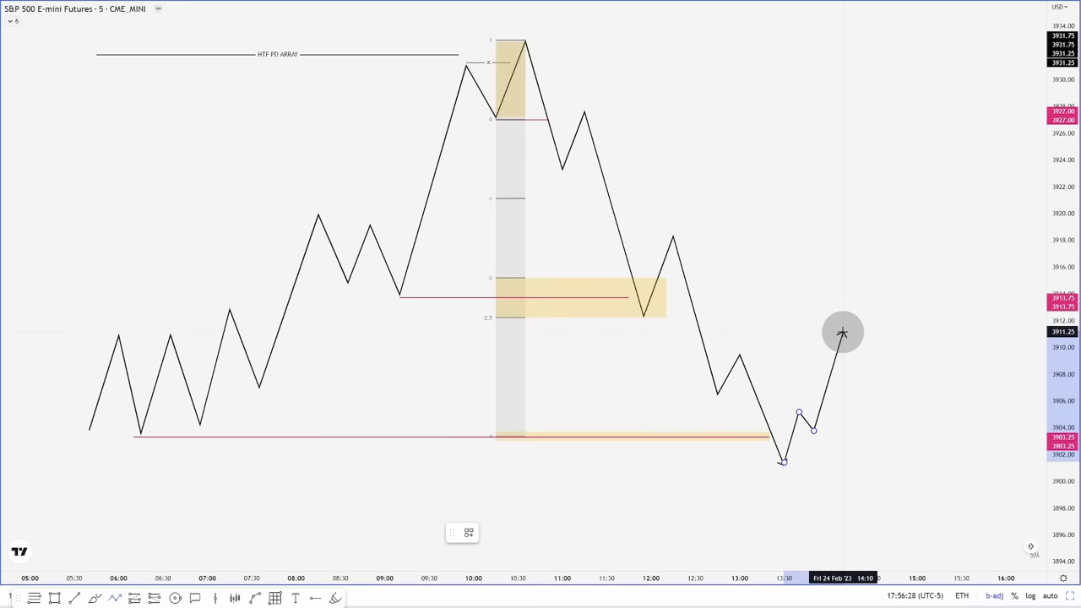
double_click(843, 331)
click(862, 358)
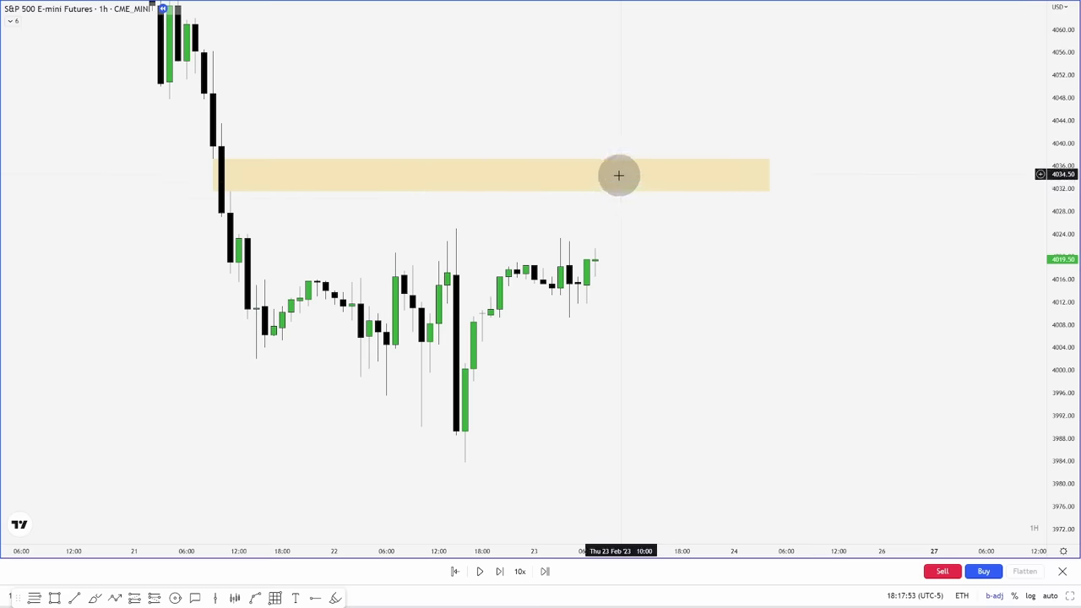
On the 1-hour chart, draw a horizontal trend line at 4025.00 from the 22 Feb 14:00 high to the shaded zone's far end
drag(668, 237, 655, 238)
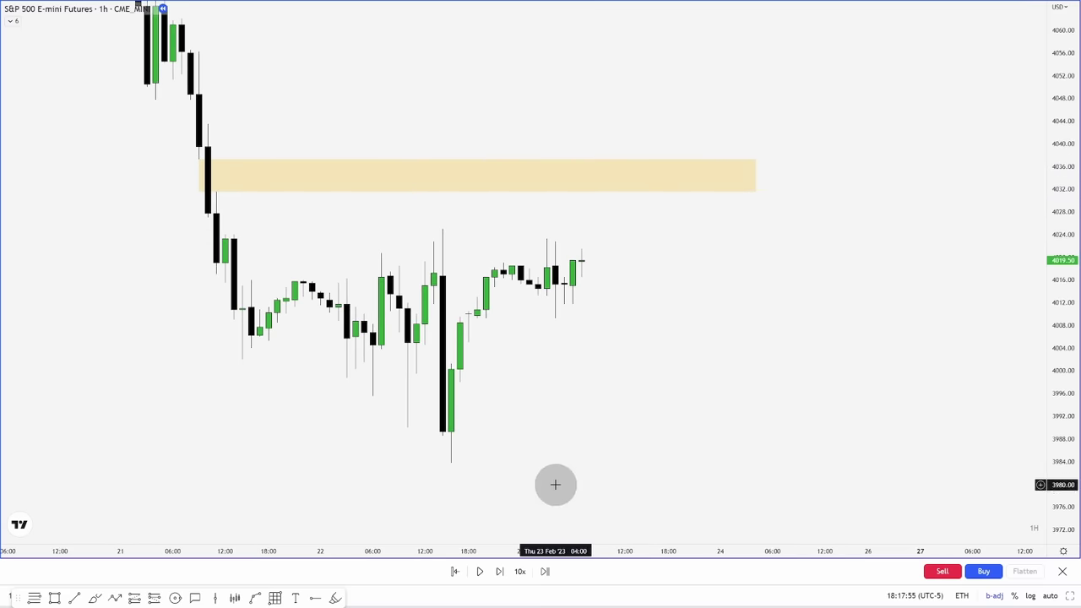
click(73, 597)
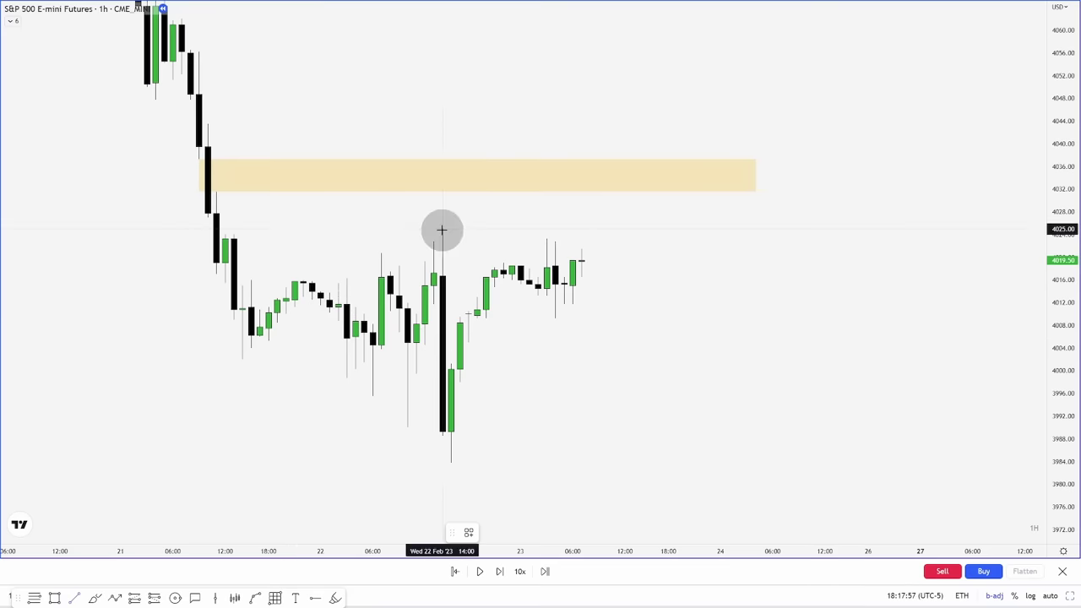
click(442, 228)
click(754, 234)
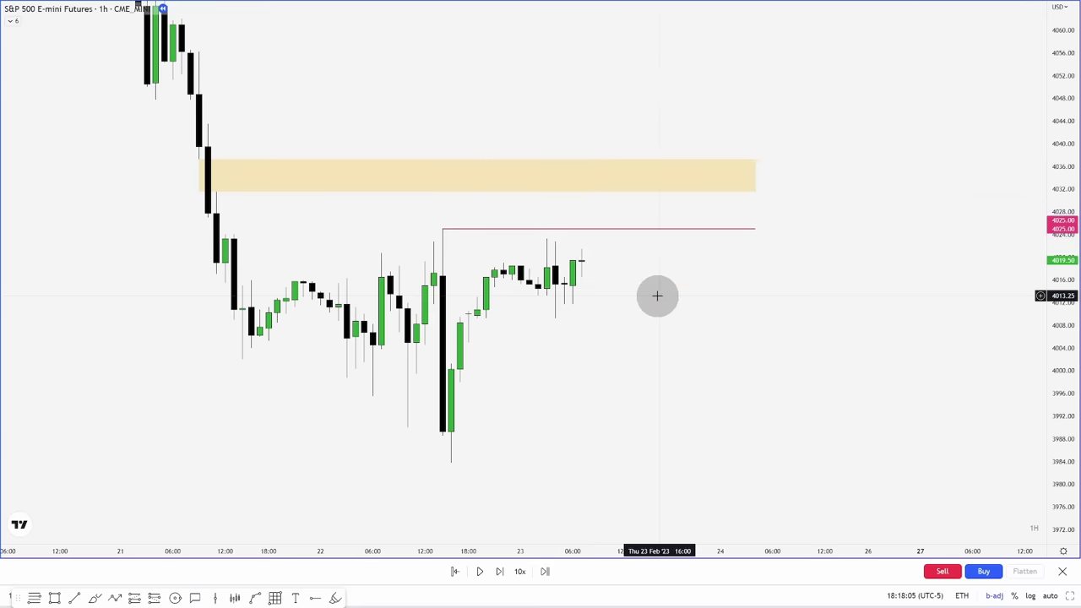
Switch the chart to the 15-minute timeframe and frame the latest candles below the shaded zone
text(15)
key(Return)
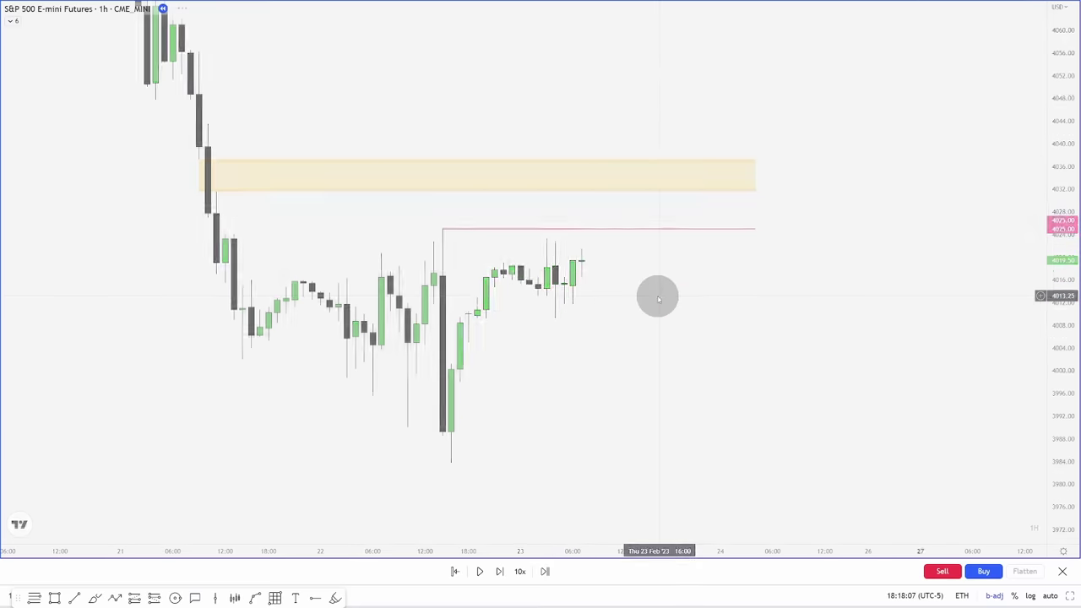
scroll(662, 292, down, 2)
drag(1058, 449, 1055, 278)
drag(925, 371, 819, 381)
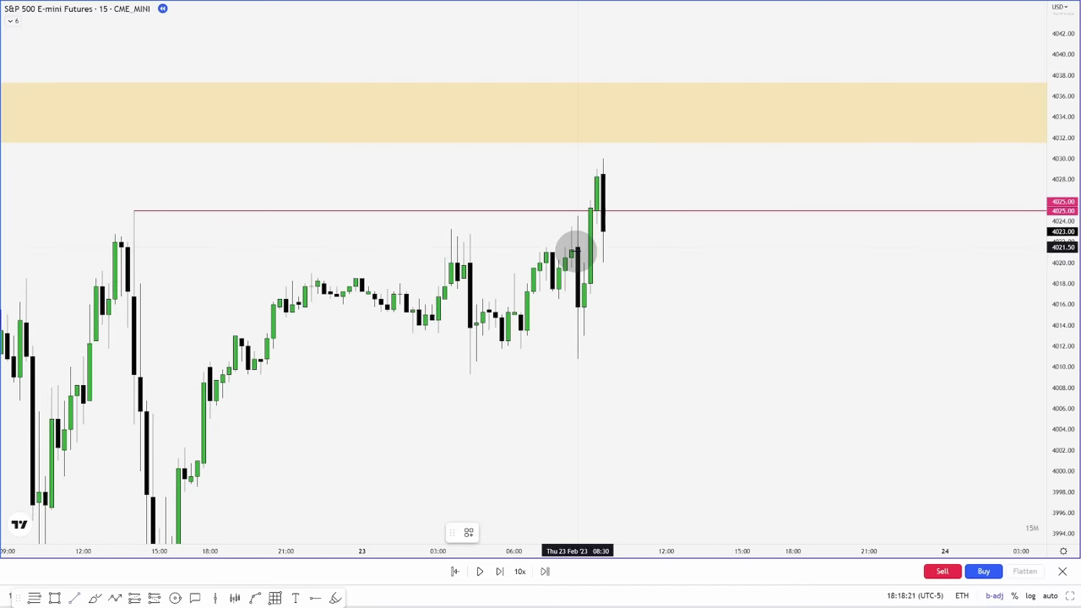
Draw a short horizontal line at 4021.50 from the 08:30 candle and advance the replay by four candles
drag(577, 247, 633, 247)
key(shift+Right)
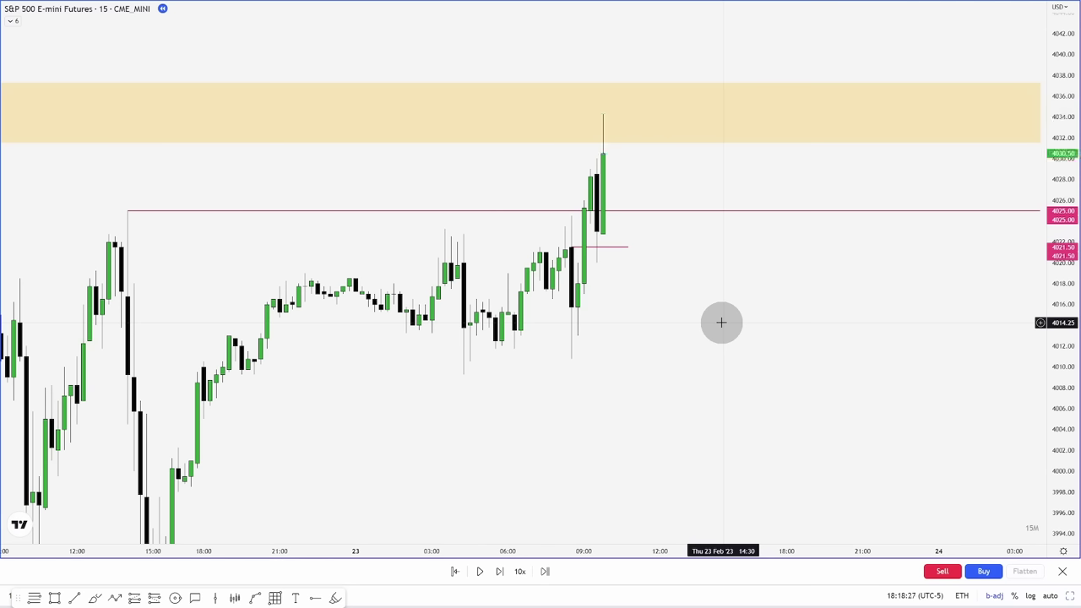
key(shift+Right)
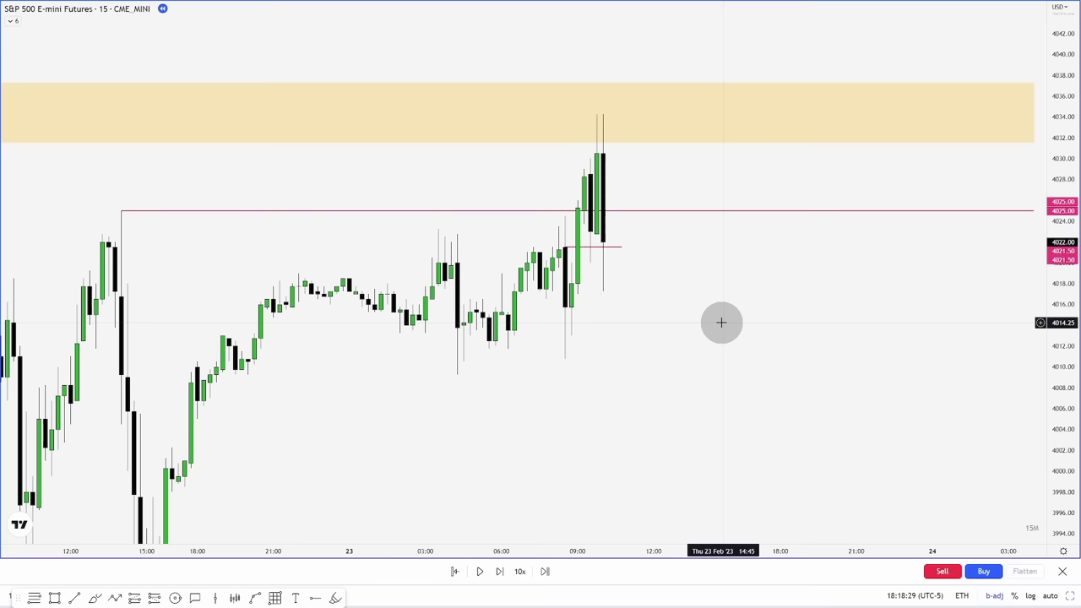
key(shift+Right)
key(shift+Right)
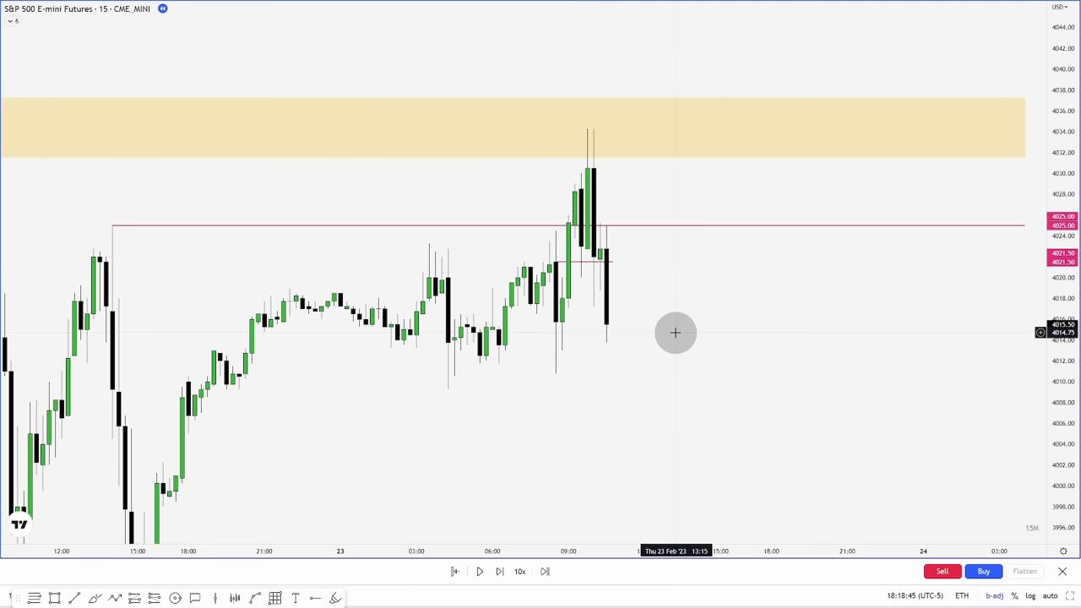
Switch the chart to the 5-minute timeframe and delete the short line at 4021.50
key(5)
key(Return)
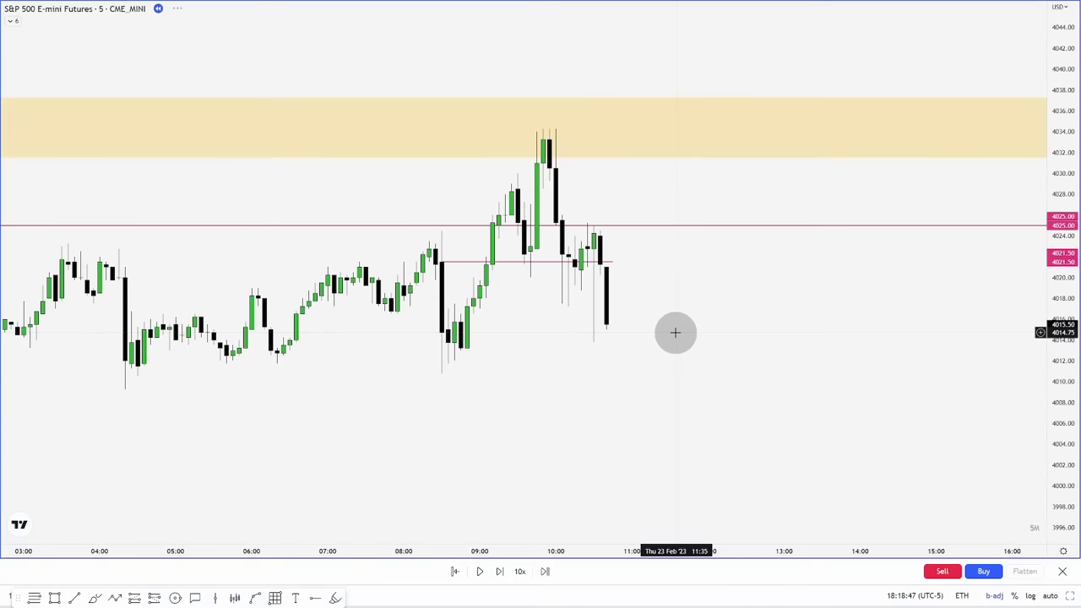
click(610, 263)
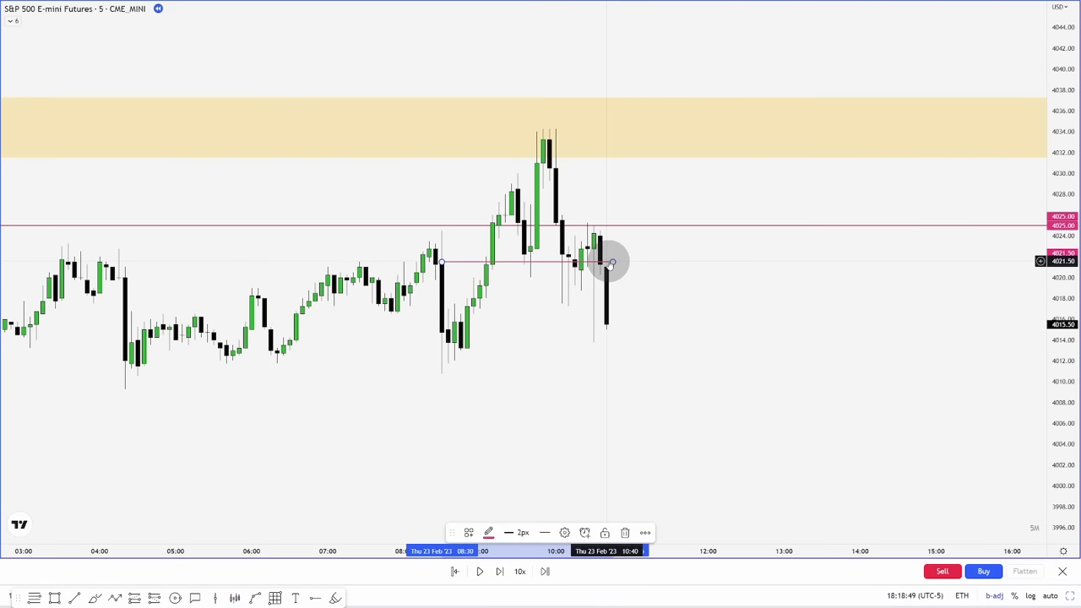
key(Delete)
Shade the last up-leg from 4020.00 to 4034.25 with a rectangle and place a Fibonacci retracement over it using the projection template
drag(651, 292, 681, 340)
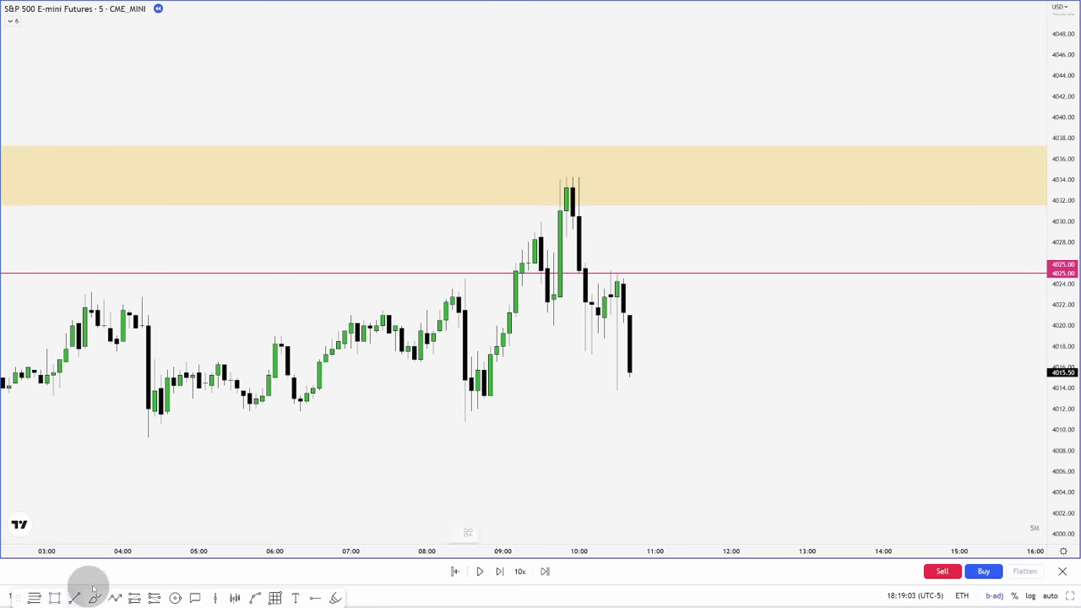
mouse_move(547, 326)
mouse_down()
mouse_move(572, 241)
mouse_move(573, 177)
mouse_up()
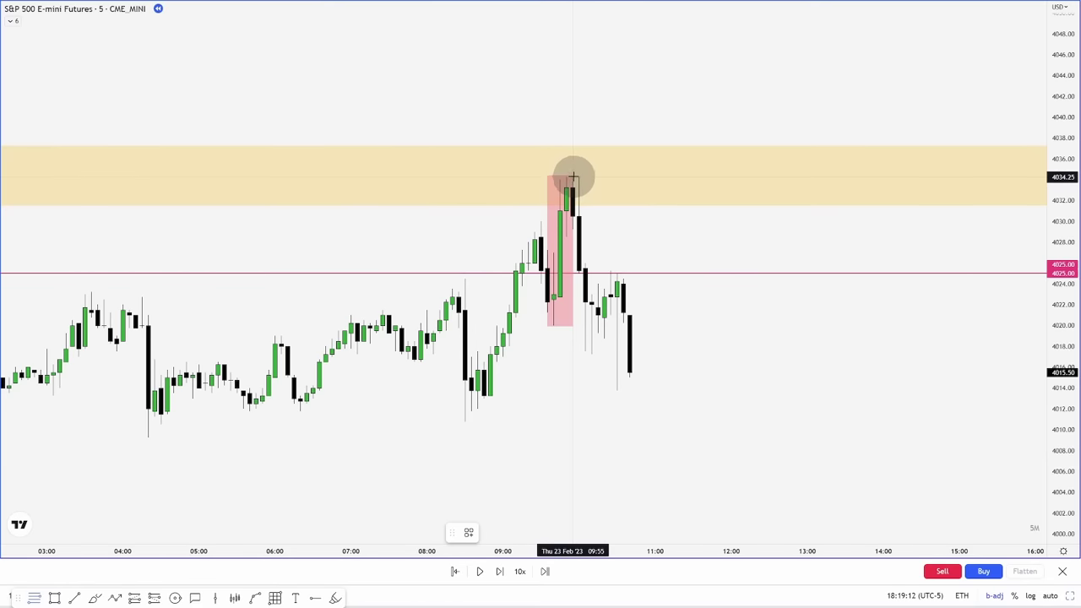
drag(572, 177, 554, 319)
right_click(553, 325)
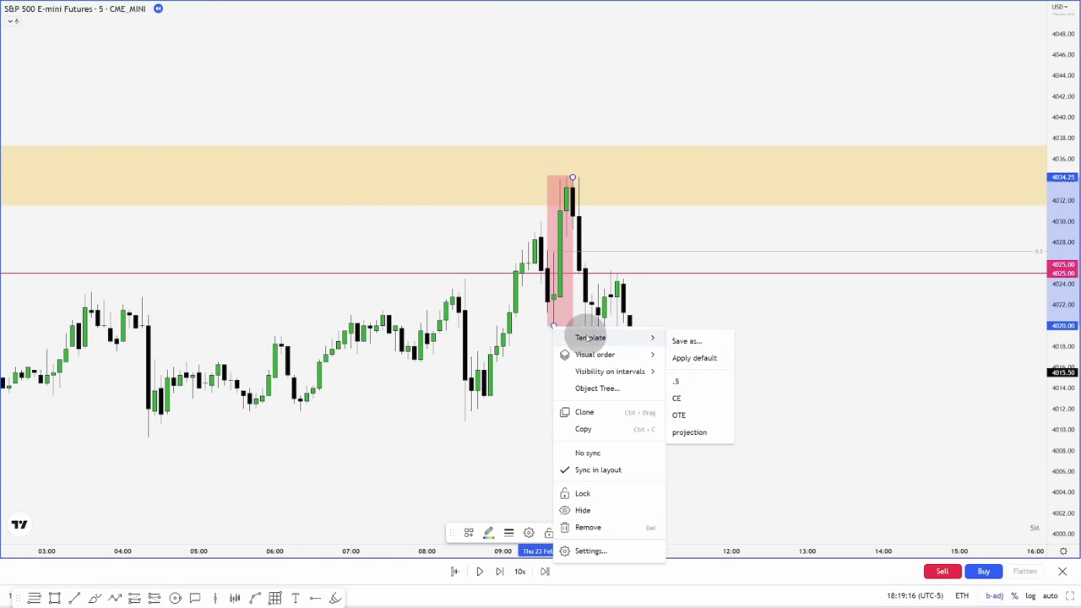
click(700, 427)
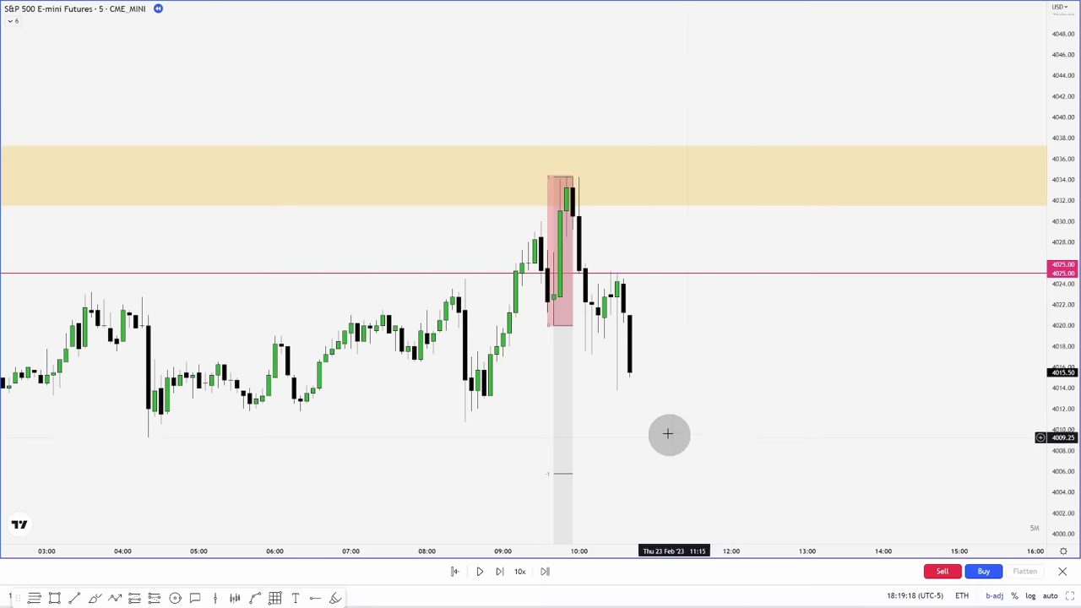
Return the chart to the 15-minute timeframe and fit the whole projection down to the -4 level in view
drag(1060, 234, 982, 389)
drag(787, 418, 796, 322)
scroll(792, 315, down, 1)
text(15)
key(Return)
drag(1058, 234, 986, 431)
scroll(824, 379, down, 1)
drag(787, 353, 756, 359)
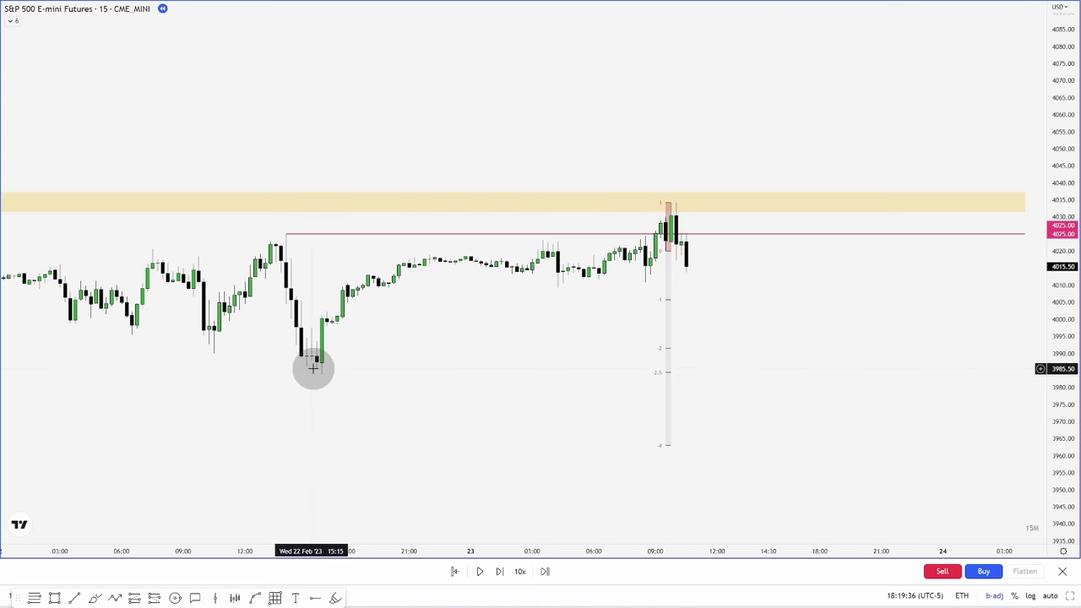
Draw a horizontal line at 3983.75 from the 22 Feb swing low and another at 3963.25 from the -4 projection level
click(76, 598)
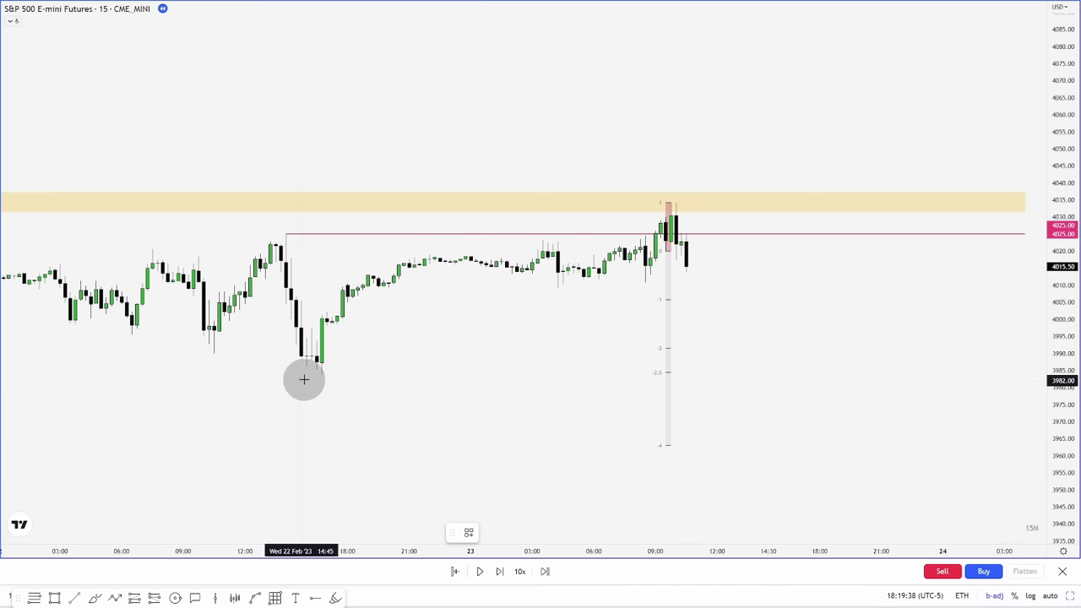
click(321, 374)
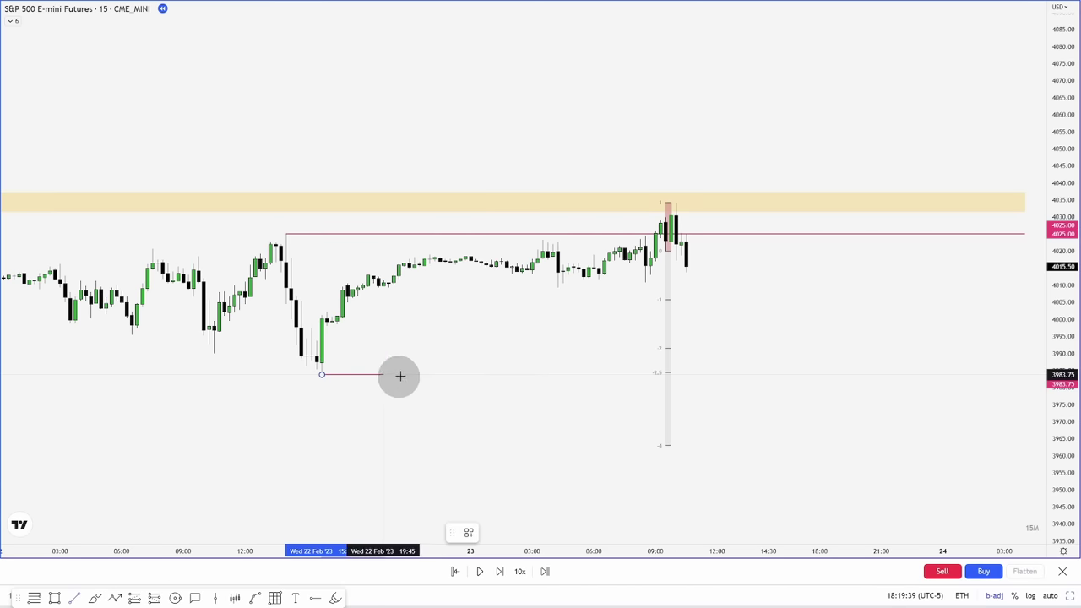
click(732, 374)
click(74, 598)
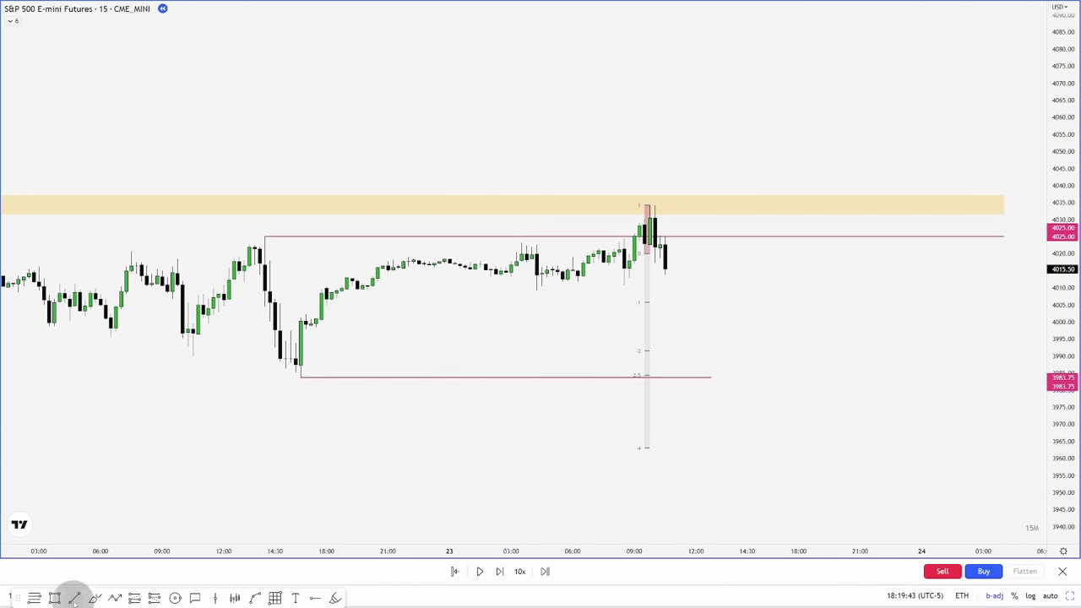
click(647, 447)
click(961, 448)
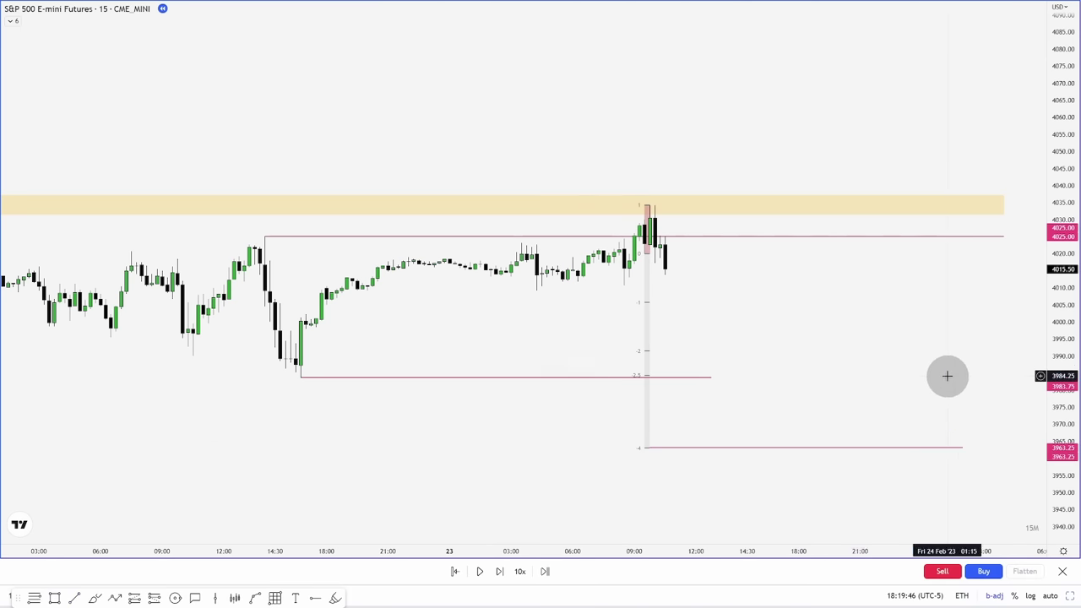
Reframe the chart around the projection levels and advance the replay until price reaches the 3983.75 line
scroll(803, 384, up, 2)
drag(803, 385, 846, 336)
drag(1064, 413, 1040, 326)
drag(952, 361, 948, 371)
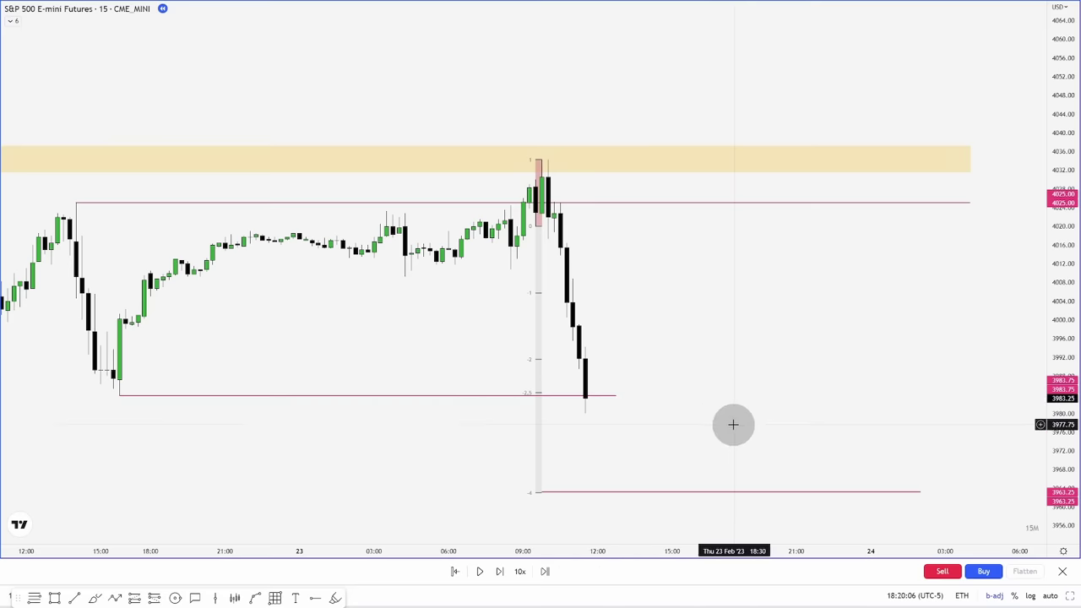
Advance the 15-minute replay bar by bar past the 3983.75 line to about 22:45 on 23 Feb
key(shift+Right)
key(shift+Right)
key(shift+Right)
key(shift+Right)
key(shift+Right)
key(shift+Right)
key(shift+Right)
key(shift+Right)
key(shift+Right)
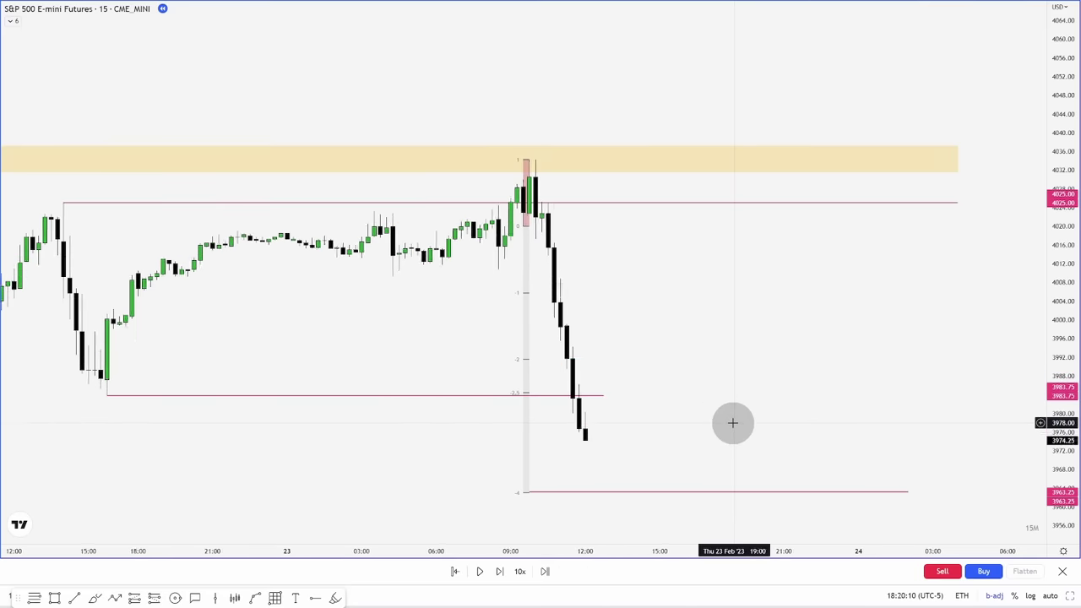
key(shift+Right)
key(shift+Right)
key(shift+Right)
key(shift+Right)
key(shift+Right)
key(shift+Right)
key(shift+Right)
key(shift+Right)
key(shift+Right)
key(shift+Right)
key(shift+Right)
key(shift+Right)
key(shift+Right)
key(shift+Right)
key(shift+Right)
key(shift+Right)
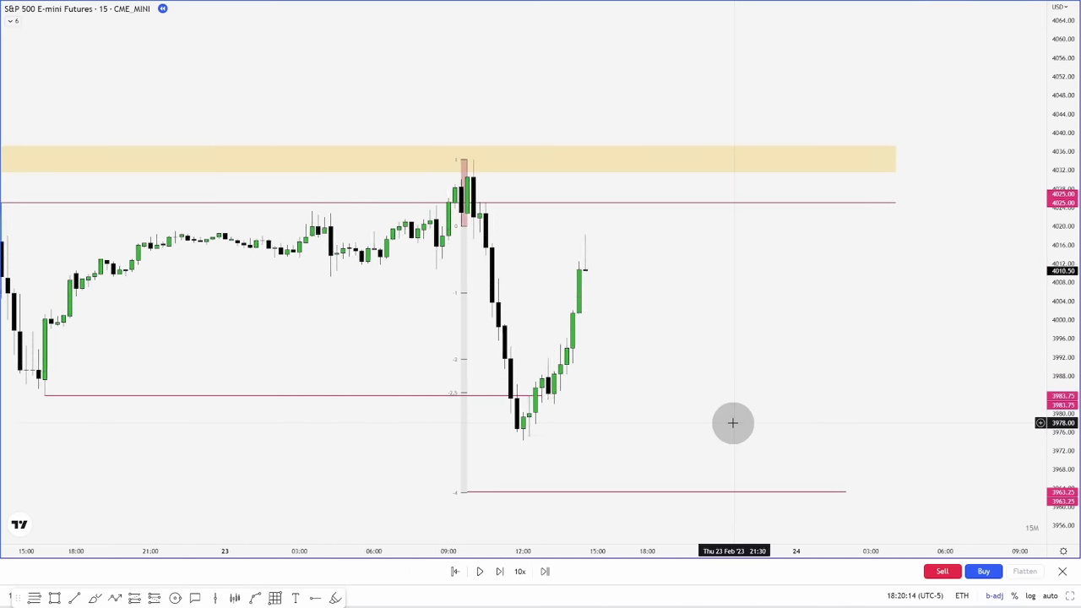
key(shift+Right)
key(shift+Right)
key(shift+Right)
key(shift+Right)
key(shift+Right)
key(shift+Right)
key(shift+Right)
key(shift+Right)
key(shift+Right)
key(shift+Right)
key(shift+Right)
key(shift+Right)
key(shift+Right)
key(shift+Right)
key(shift+Right)
key(shift+Right)
key(shift+Right)
key(shift+Right)
key(shift+Right)
key(shift+Right)
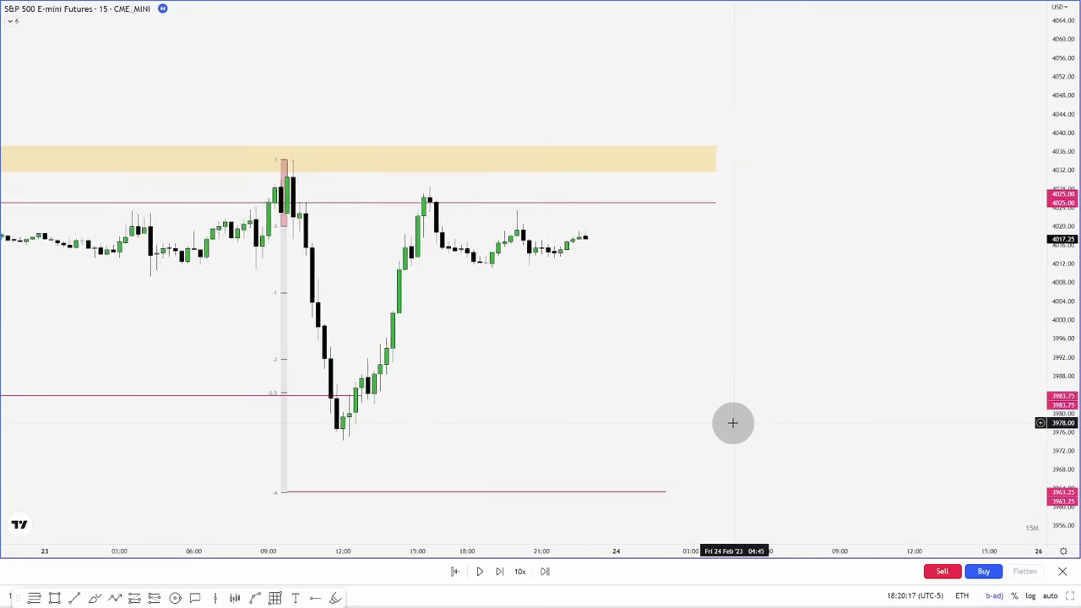
Extend the 3963.25 line at the -4 projection level to the 24 Feb candle that reaches it
drag(539, 412, 661, 417)
click(772, 376)
drag(739, 416, 803, 405)
scroll(803, 405, down, 4)
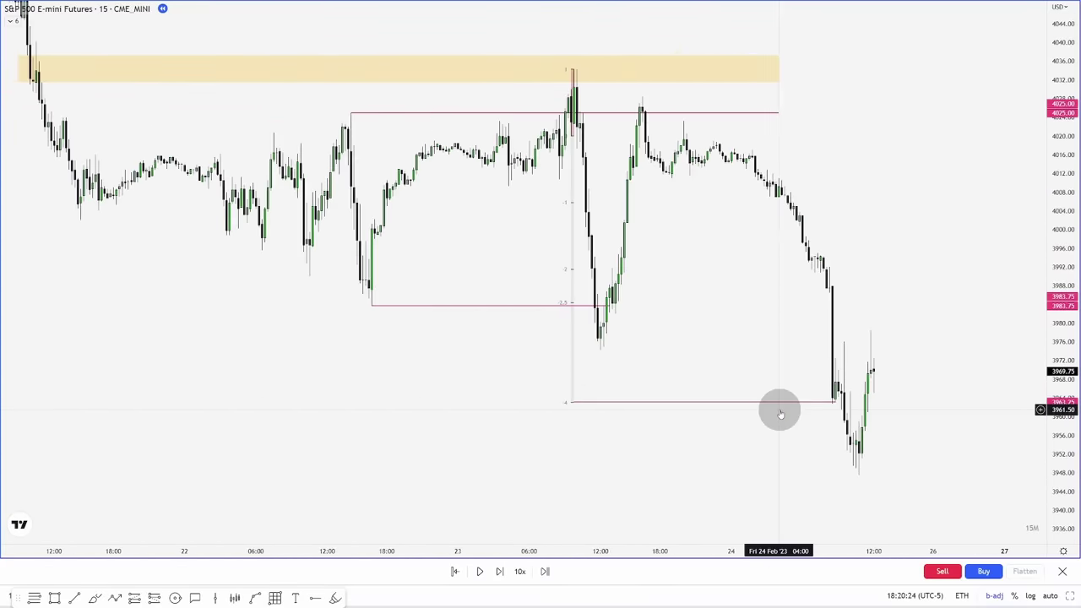
drag(756, 454, 677, 440)
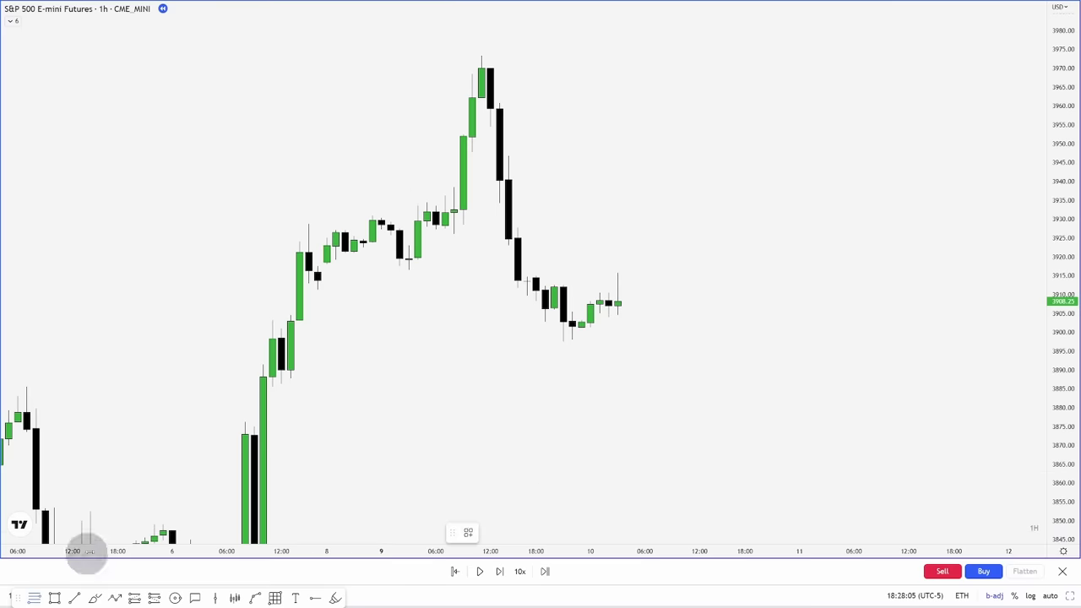
Place a Fibonacci retracement from 3898.50 to 3890.00 on the 6 Jan down candle and apply the CE template
drag(280, 338, 281, 362)
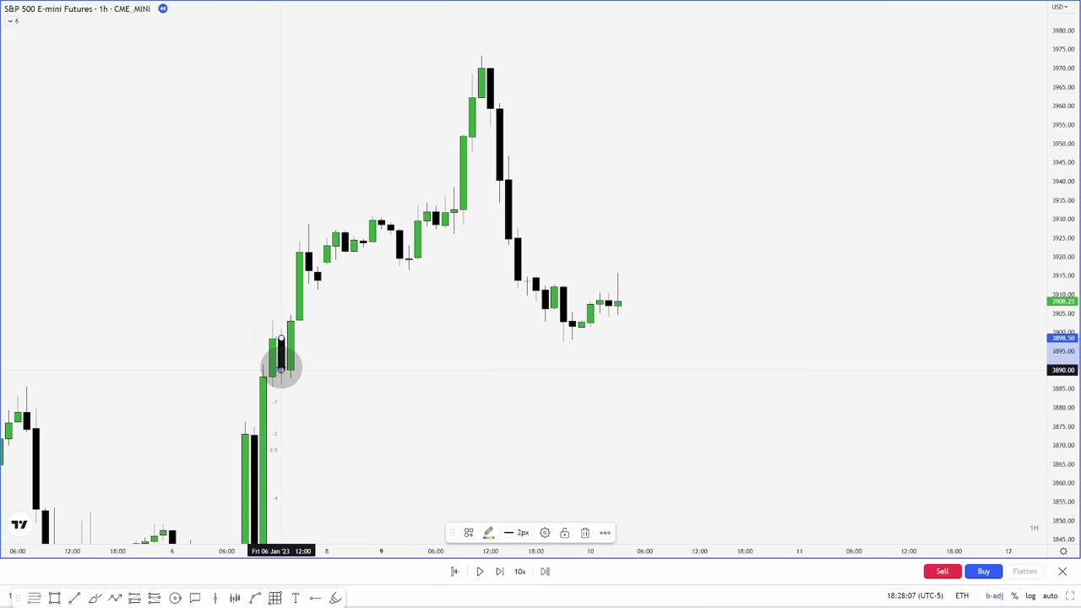
right_click(281, 372)
mouse_move(341, 381)
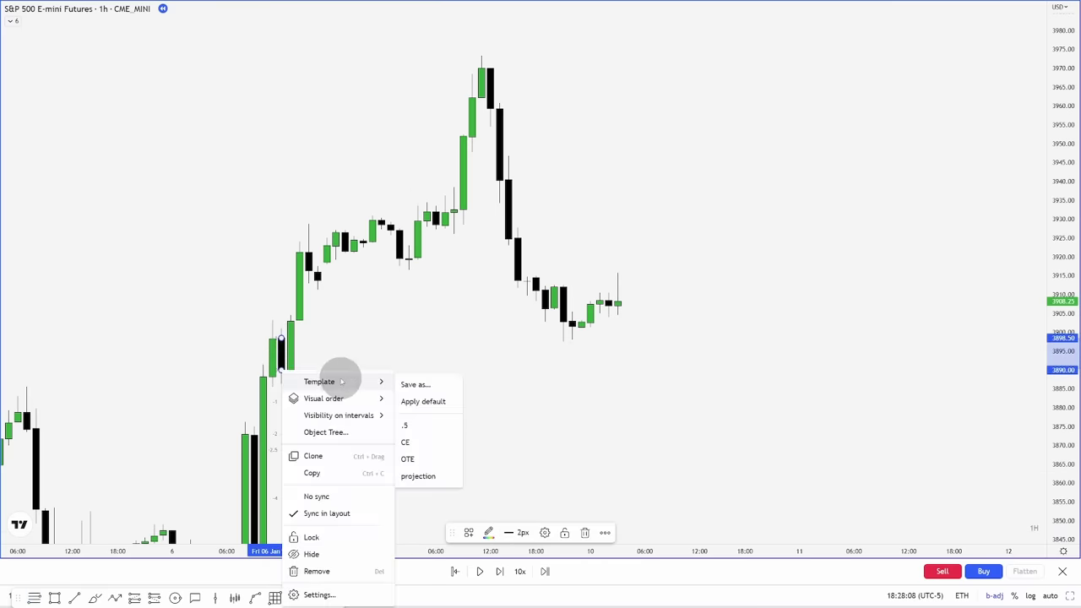
click(414, 443)
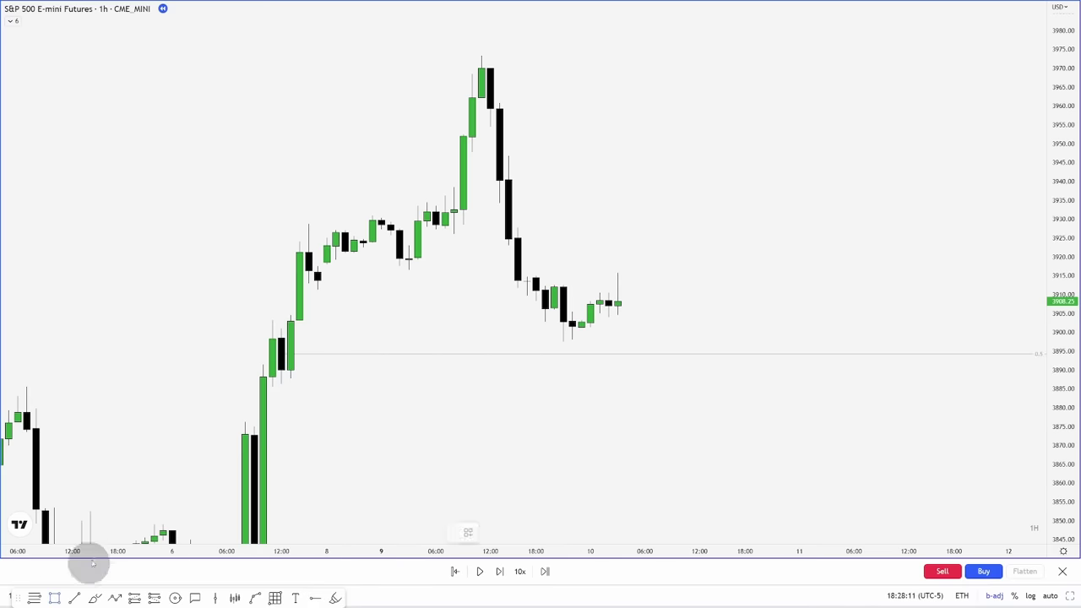
Shade the 6 Jan gap between 3875.00 and 3885.50 with a long rectangle and mark its midpoint with a 0.5 retracement
click(254, 427)
click(264, 386)
drag(263, 407, 481, 411)
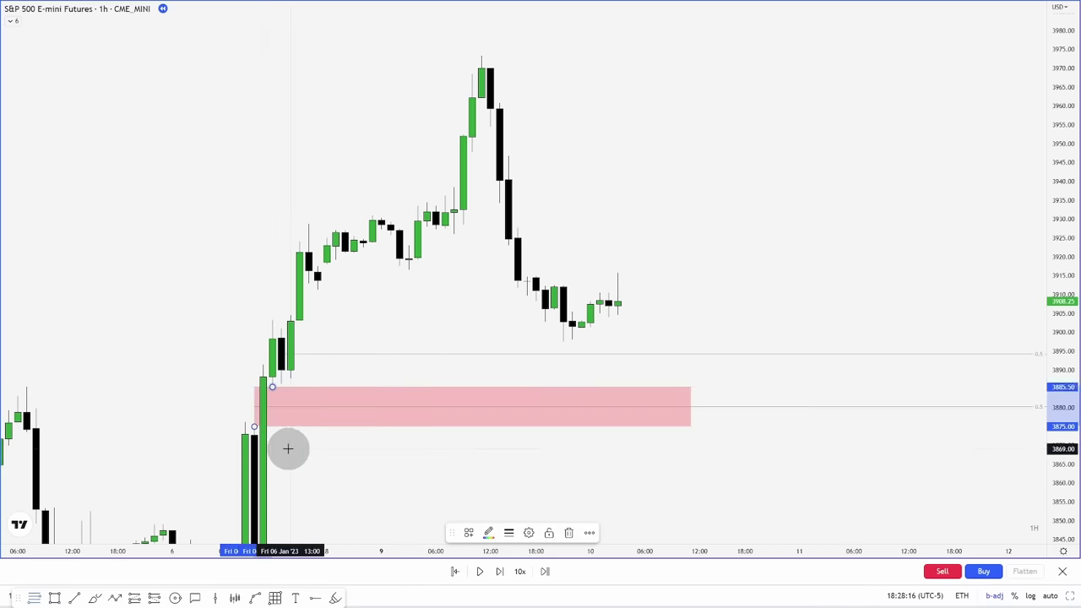
click(289, 448)
drag(523, 483, 437, 487)
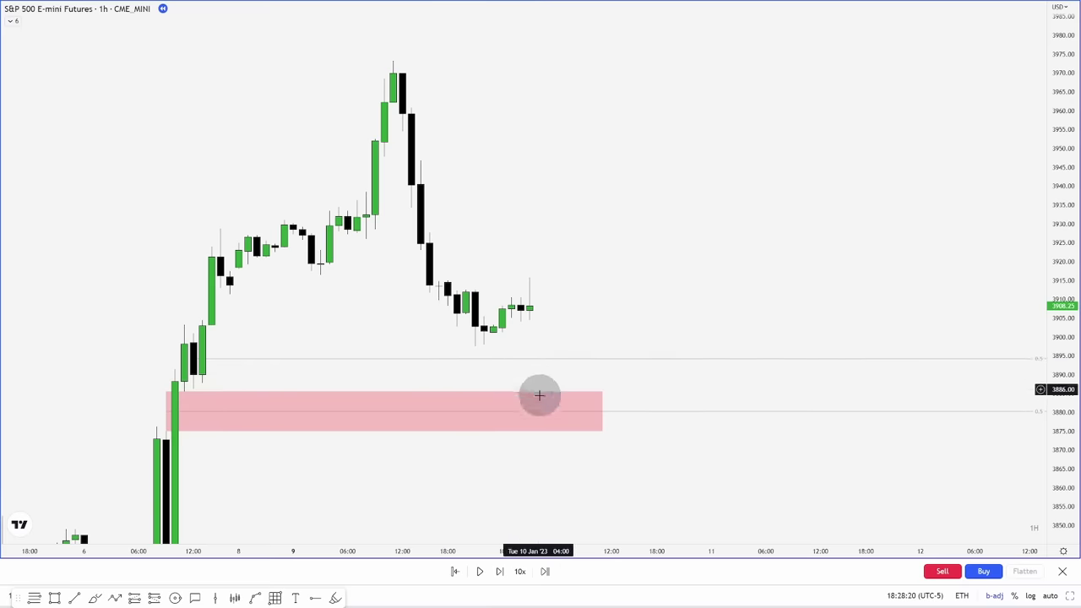
Shade the 10 Jan down-leg from 3914.50 to 3891.50 with a rectangle and place a Fibonacci retracement over it using the projection template
drag(634, 301, 613, 304)
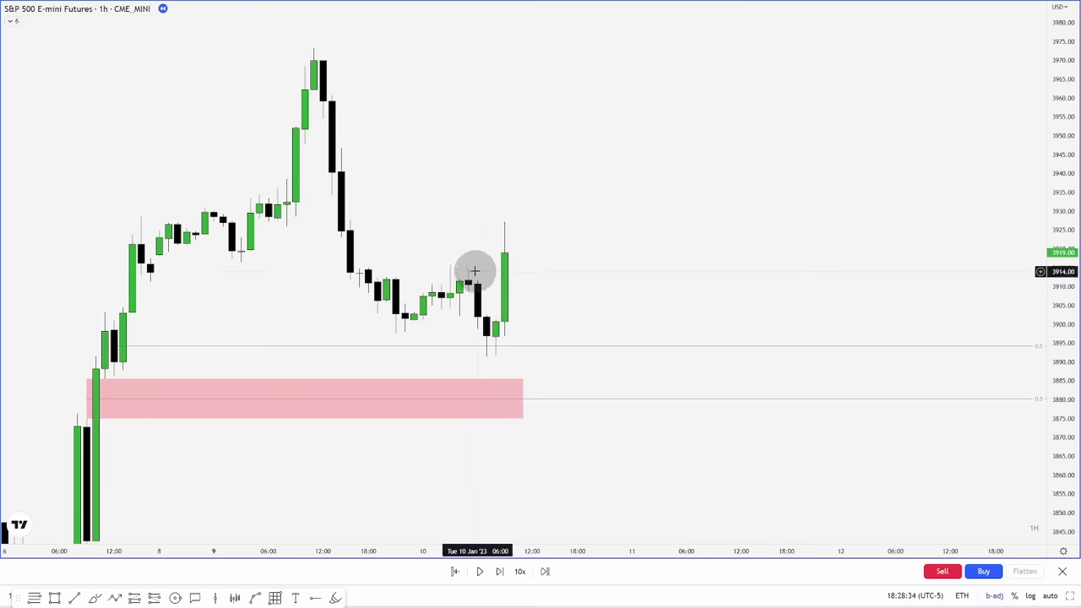
click(53, 596)
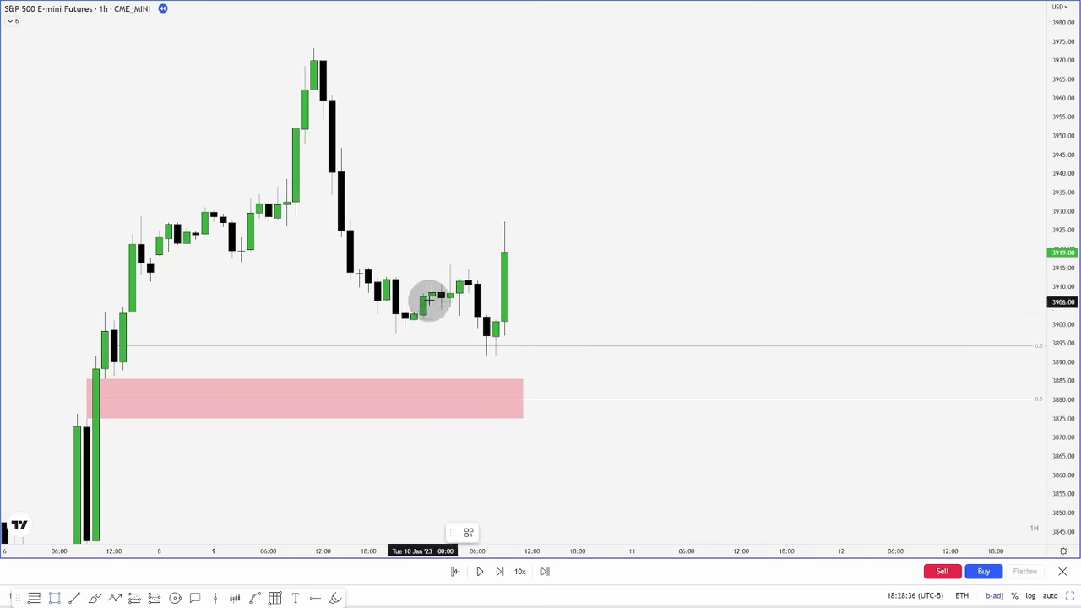
drag(468, 269, 496, 357)
click(548, 398)
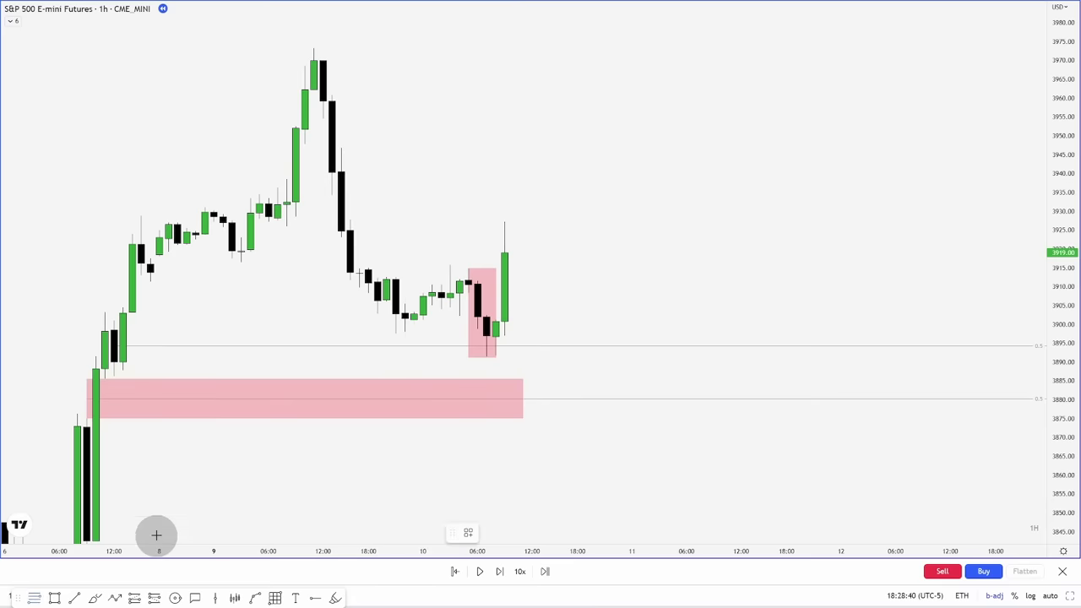
drag(486, 358, 466, 272)
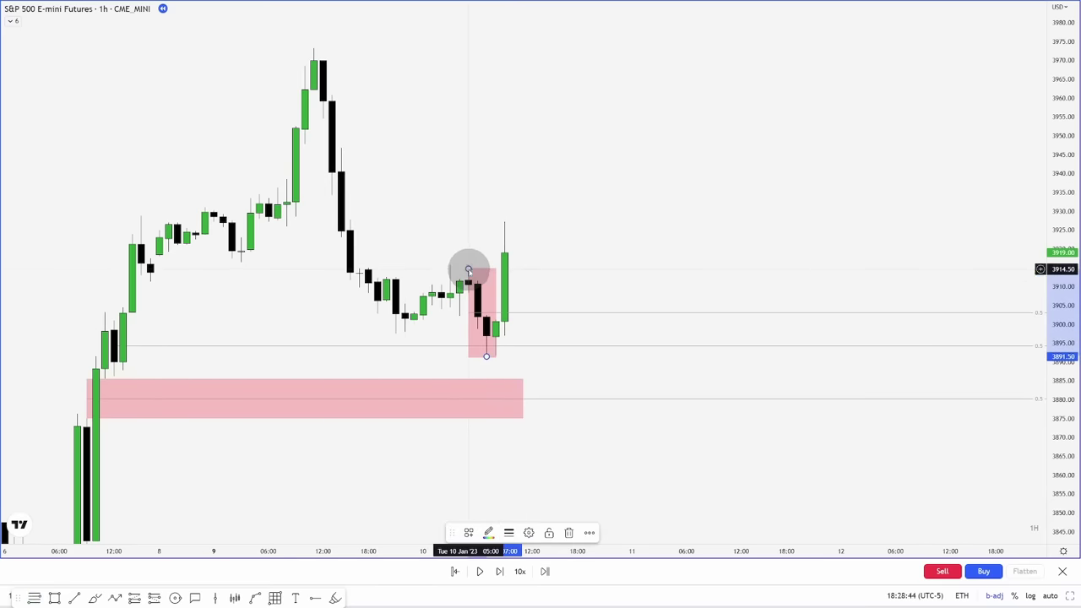
right_click(469, 271)
mouse_move(545, 279)
click(603, 374)
Draw a horizontal line at 3973.25 from the 9 Jan swing high and extend it to the 11 Jan candle that reaches it
drag(614, 307, 616, 319)
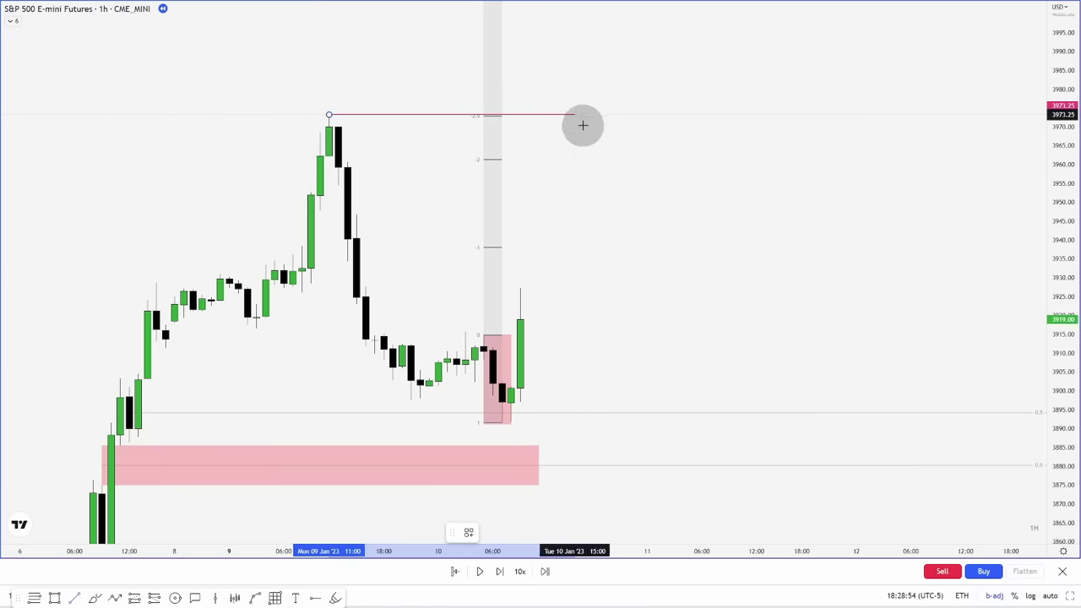
click(685, 121)
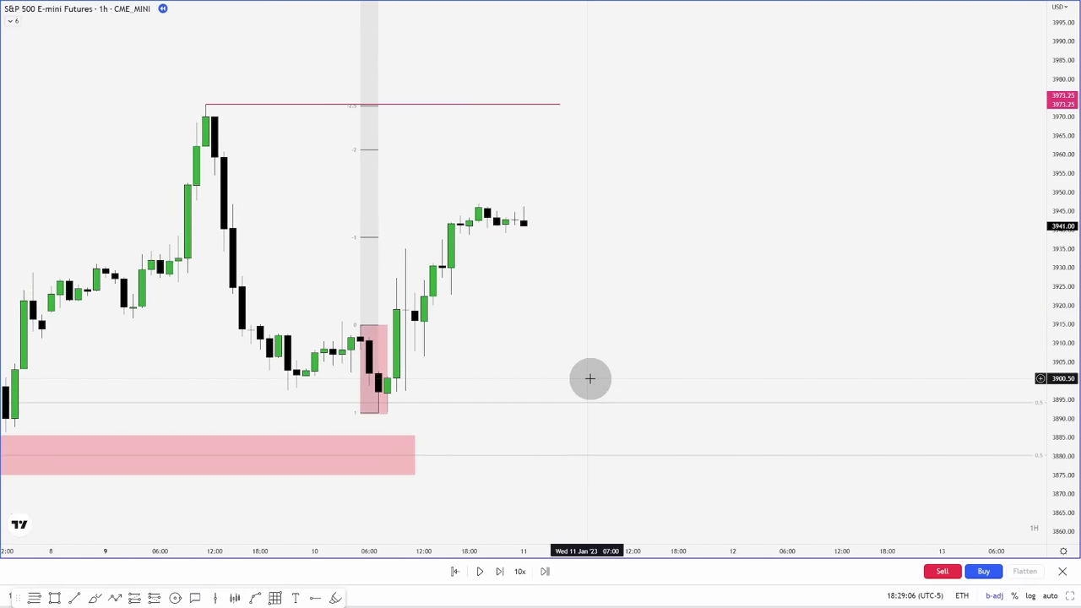
scroll(574, 355, down, 1)
click(515, 261)
drag(514, 260, 616, 289)
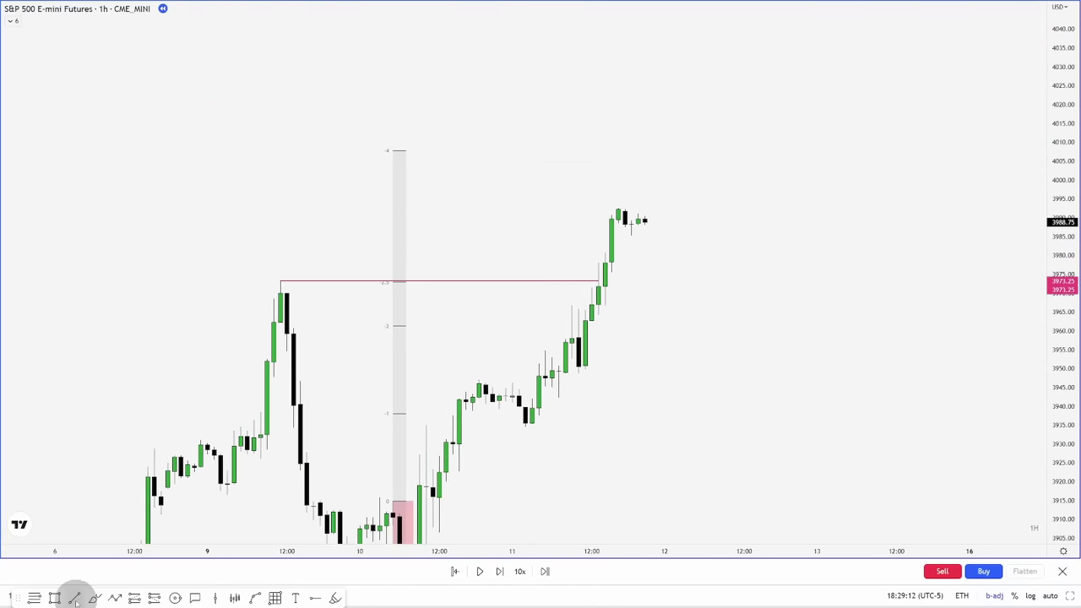
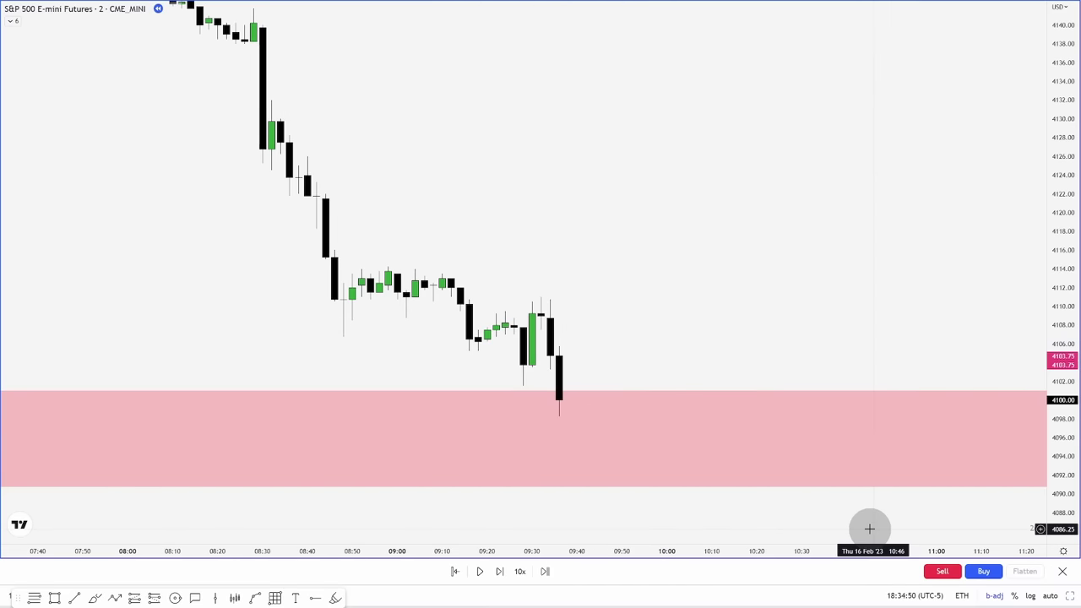
Advance the 2-minute replay bar by bar from the shaded zone to about 10:14 on 16 Feb
key(shift+Right)
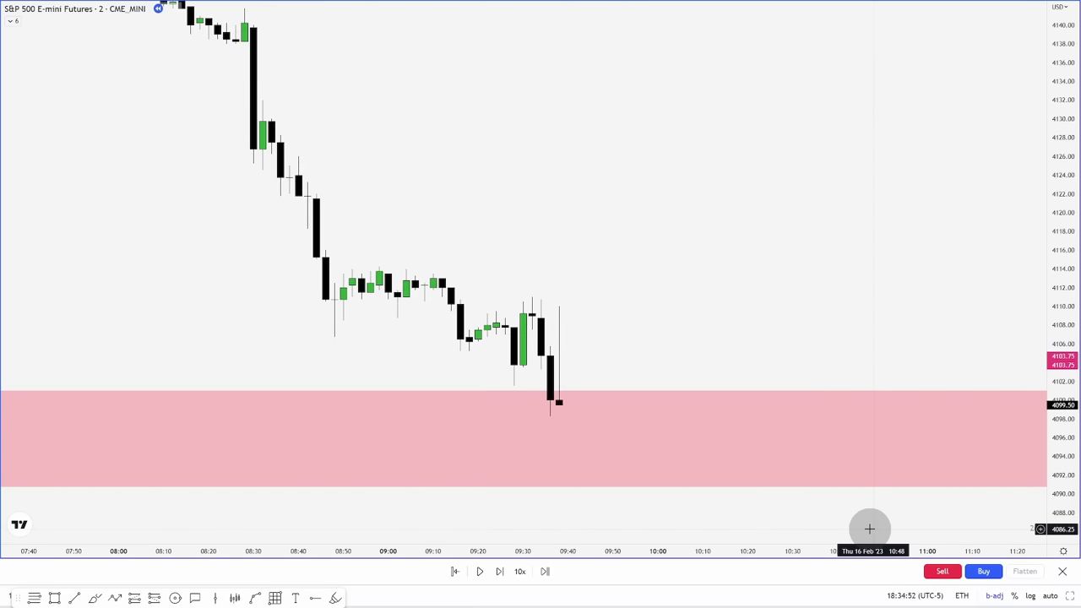
key(shift+Right)
key(shift+Right)
key(shift+Right)
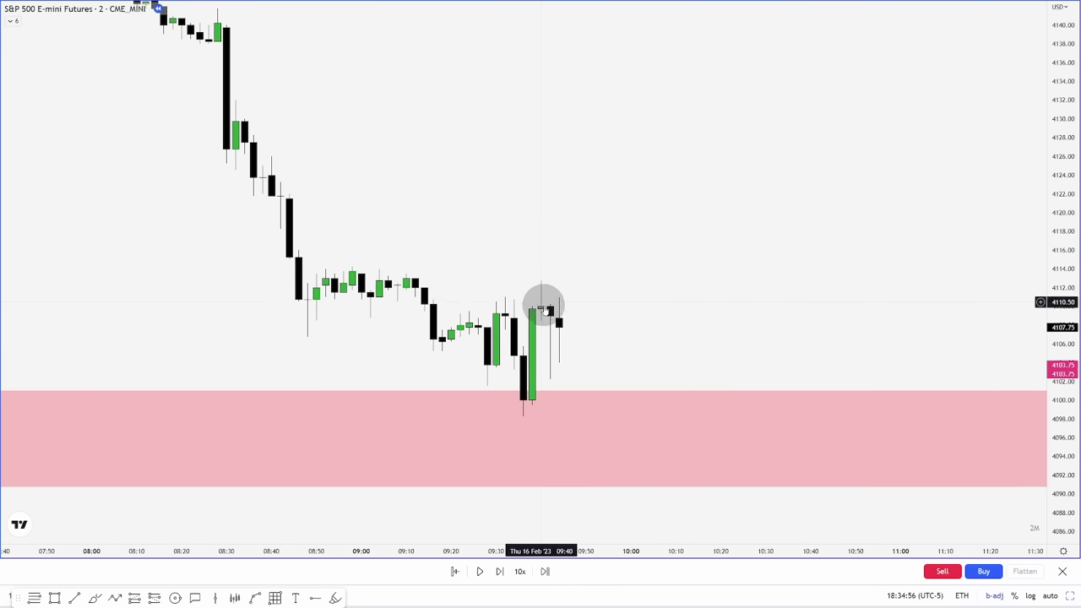
key(shift+Right)
key(shift+Right)
key(shift+Right)
key(shift+Right)
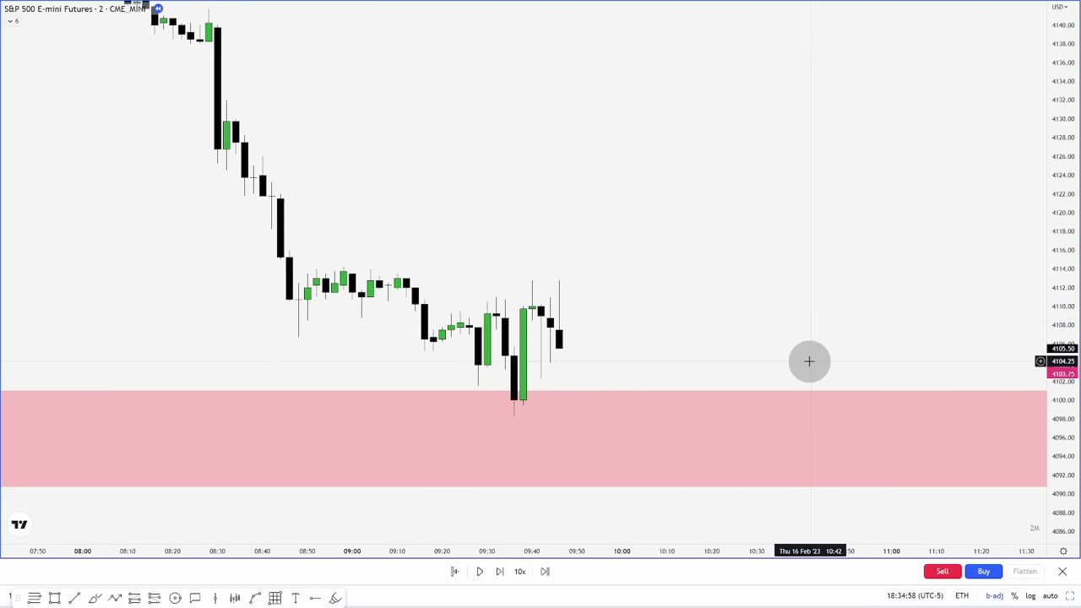
key(shift+Right)
key(shift+Right)
key(shift+Right)
key(shift+Right)
key(shift+Right)
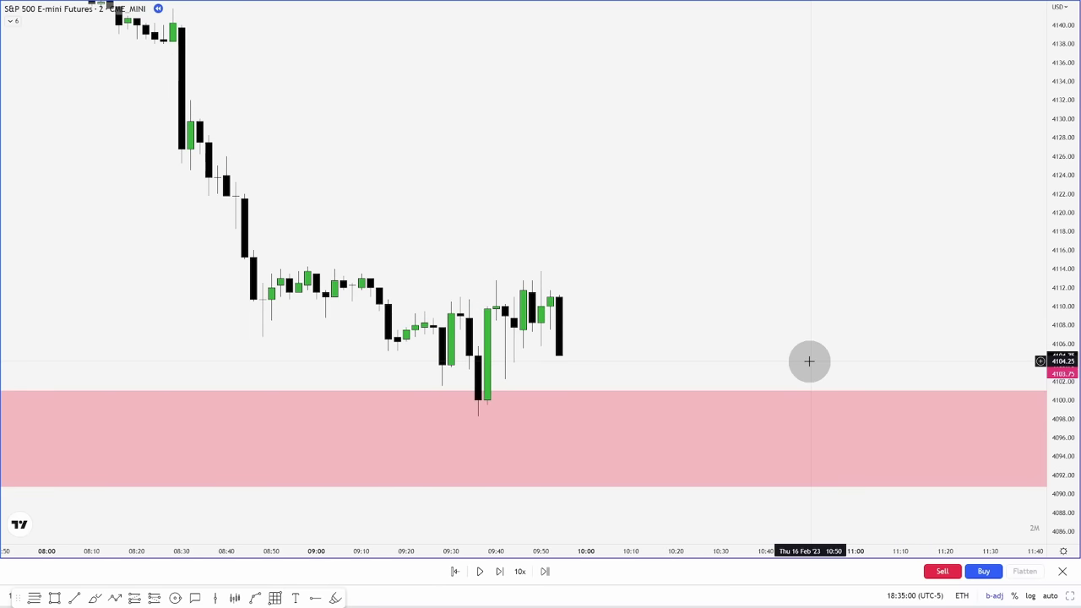
key(shift+Right)
key(shift+Right)
key(shift+Right)
key(shift+Right)
key(shift+Right)
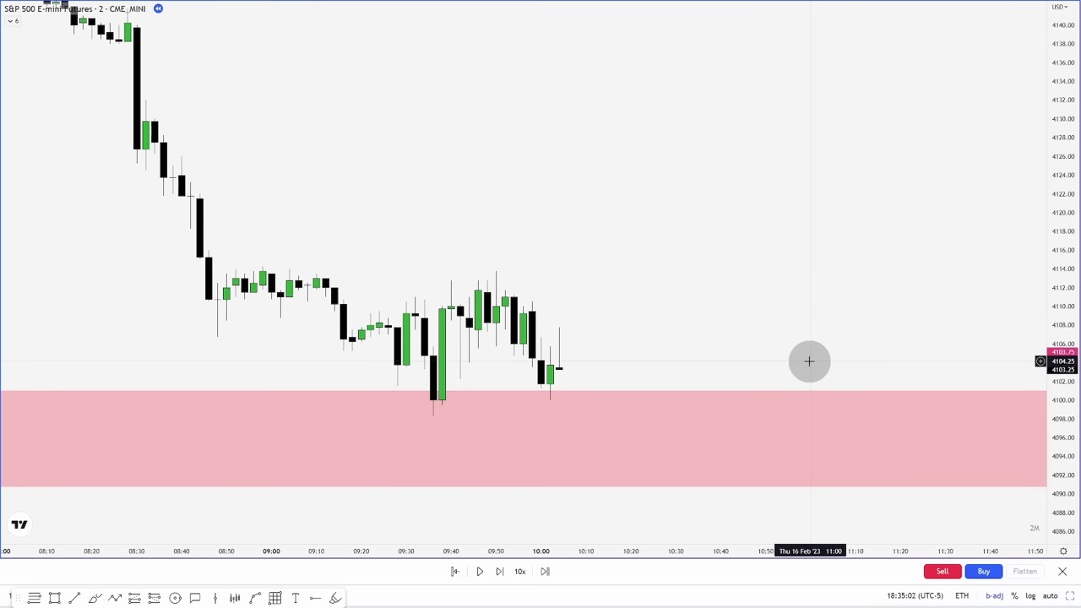
key(shift+Right)
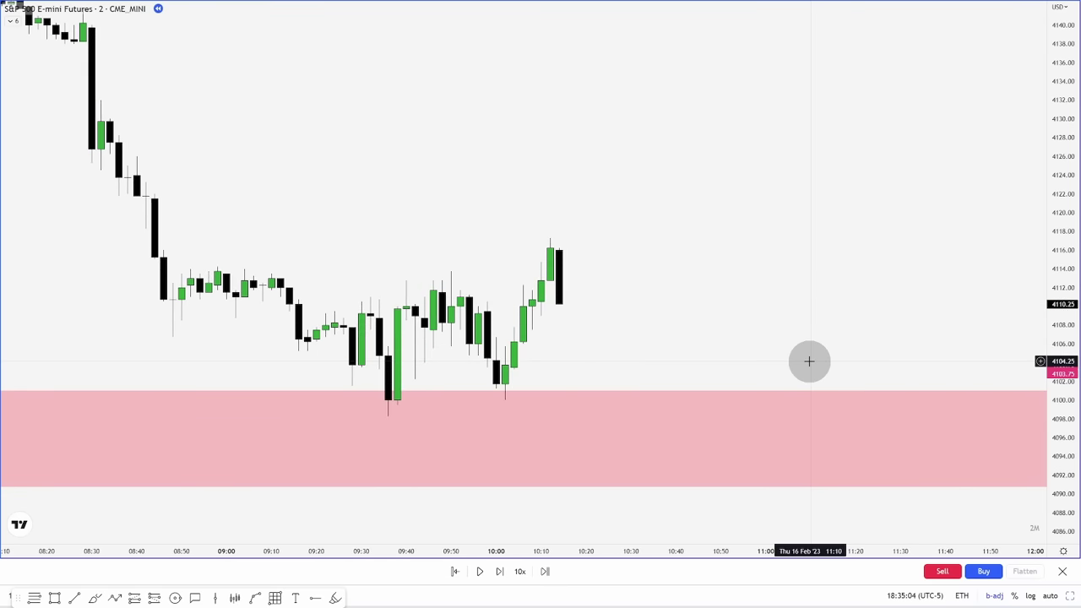
Place a Fibonacci retracement with the projection levels from the 4098.25 low at 09:36 up to the start of that down-leg
drag(679, 323, 776, 326)
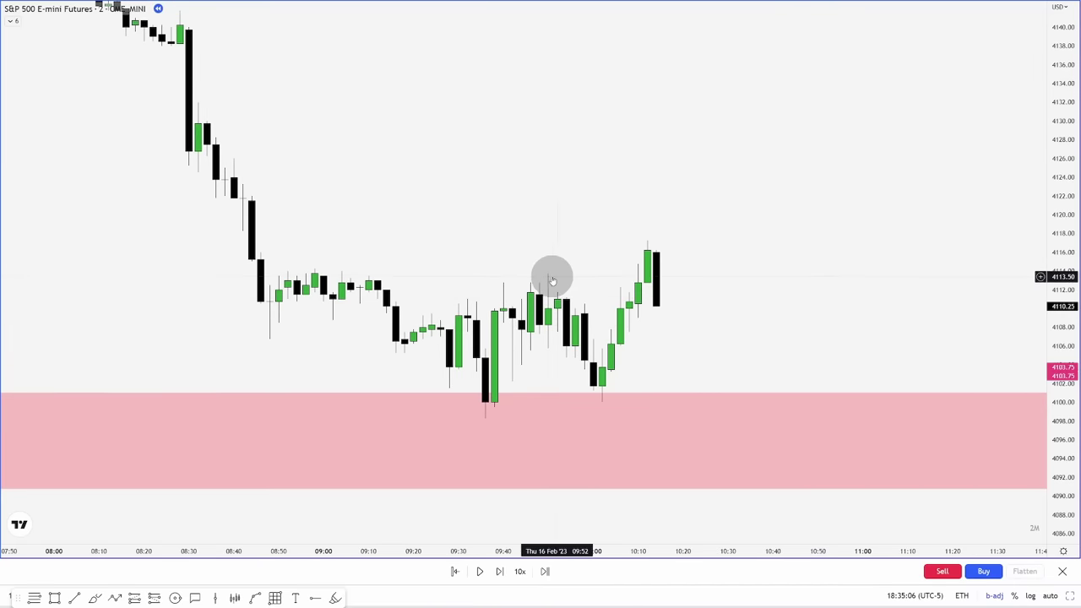
drag(654, 365, 678, 320)
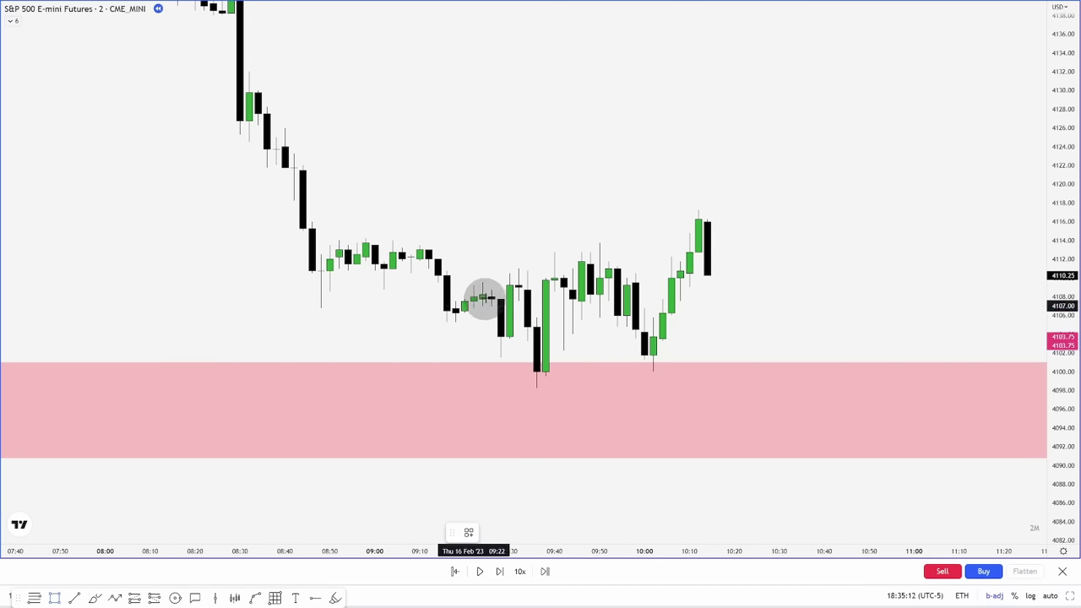
drag(510, 265, 544, 379)
key(Escape)
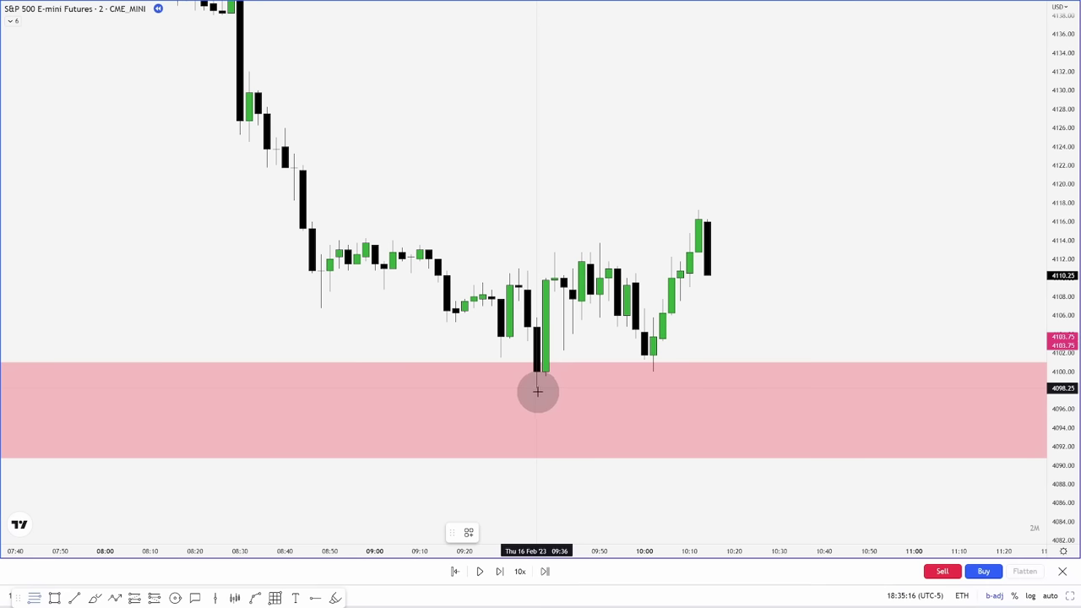
drag(537, 389, 519, 268)
drag(596, 217, 605, 341)
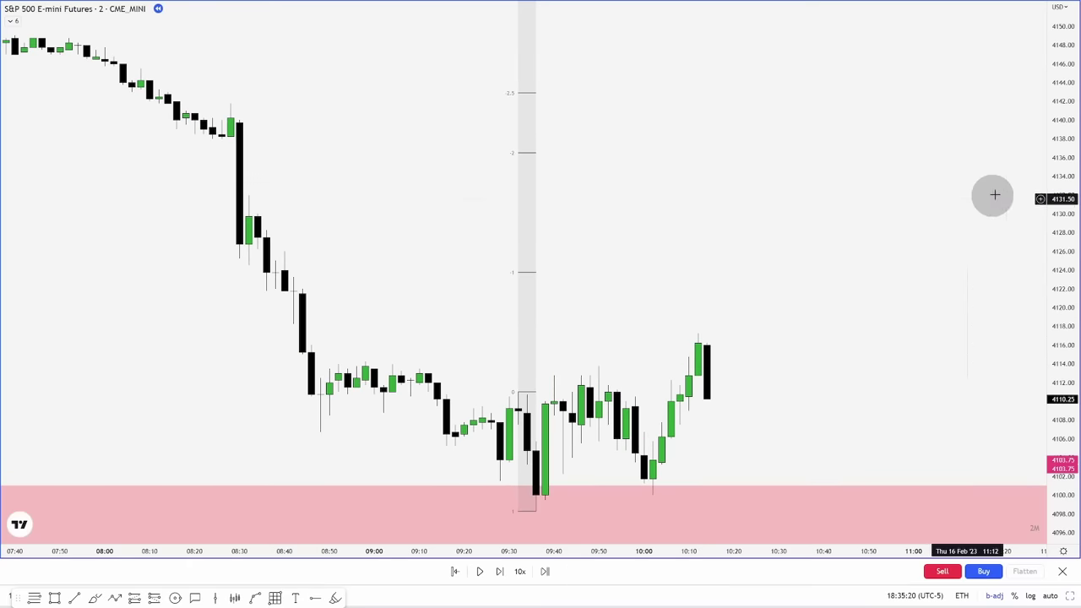
Draw a horizontal line at 4141.75 from the 16 Feb 08:30 swing high across the projection
drag(1049, 172, 1012, 335)
scroll(960, 306, down, 3)
drag(928, 293, 893, 313)
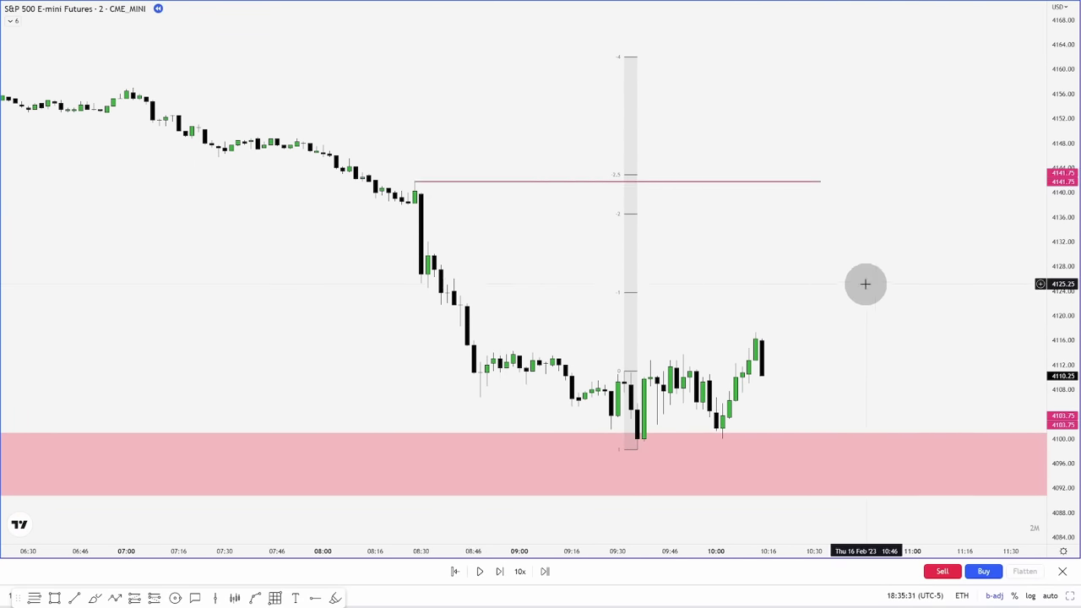
drag(865, 287, 794, 306)
scroll(794, 307, down, 5)
drag(906, 294, 761, 301)
scroll(718, 252, down, 4)
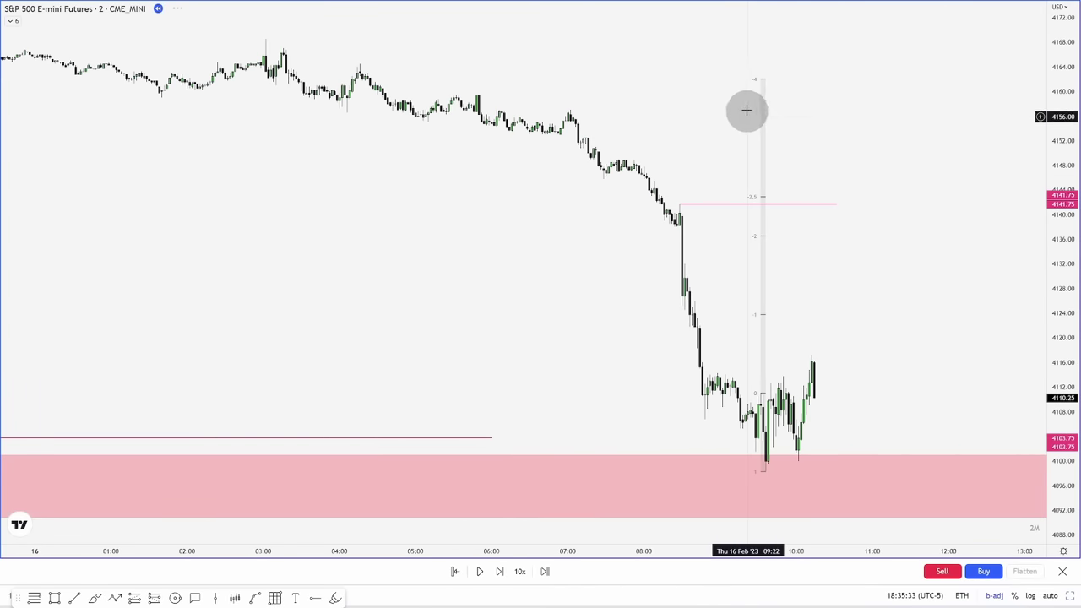
drag(821, 142, 723, 132)
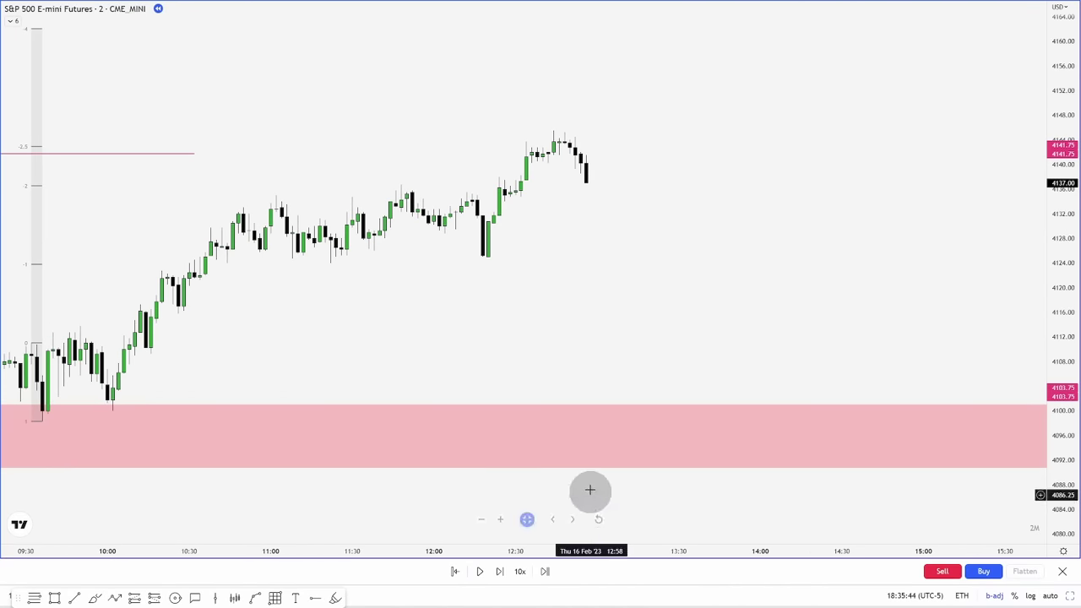
Extend the 4141.75 line to the candles that reach it on the afternoon of 16 Feb
scroll(588, 490, down, 3)
click(543, 154)
drag(543, 155, 745, 154)
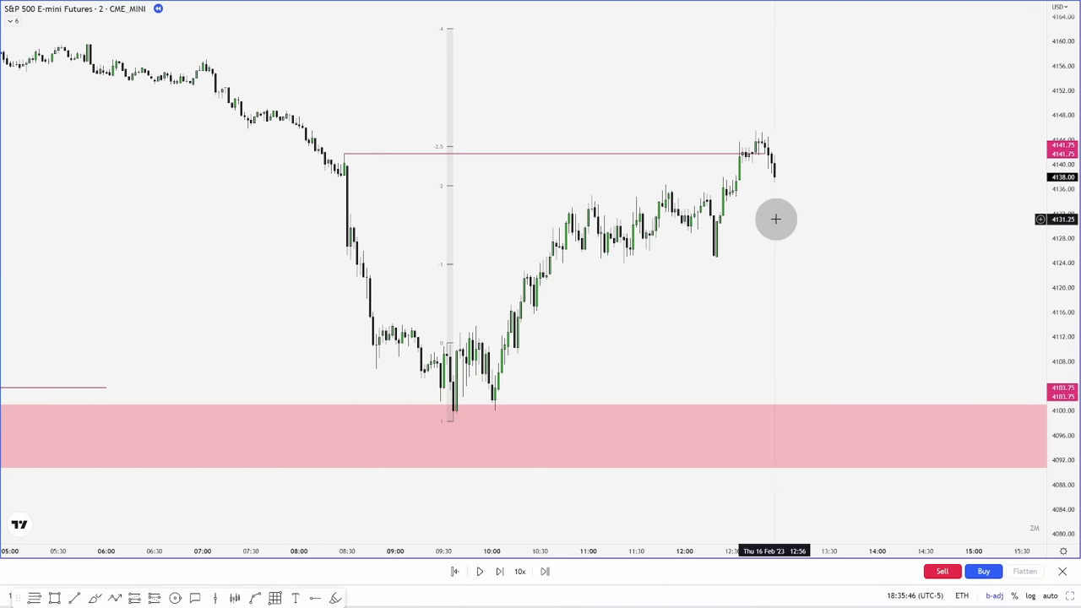
scroll(693, 319, up, 2)
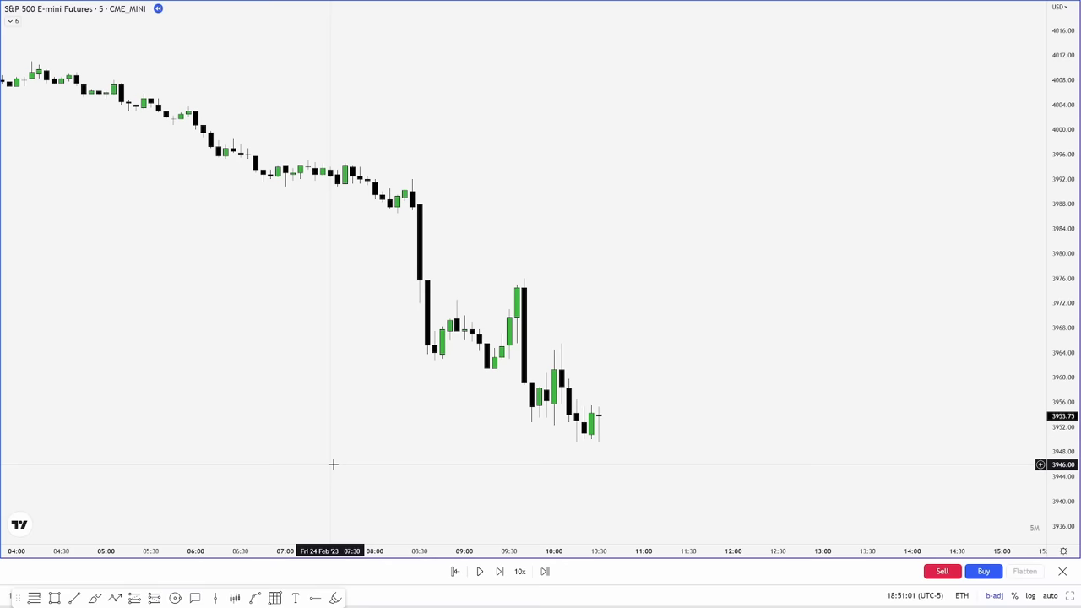
Change the chart interval from 5 minutes to 1D
text(1D)
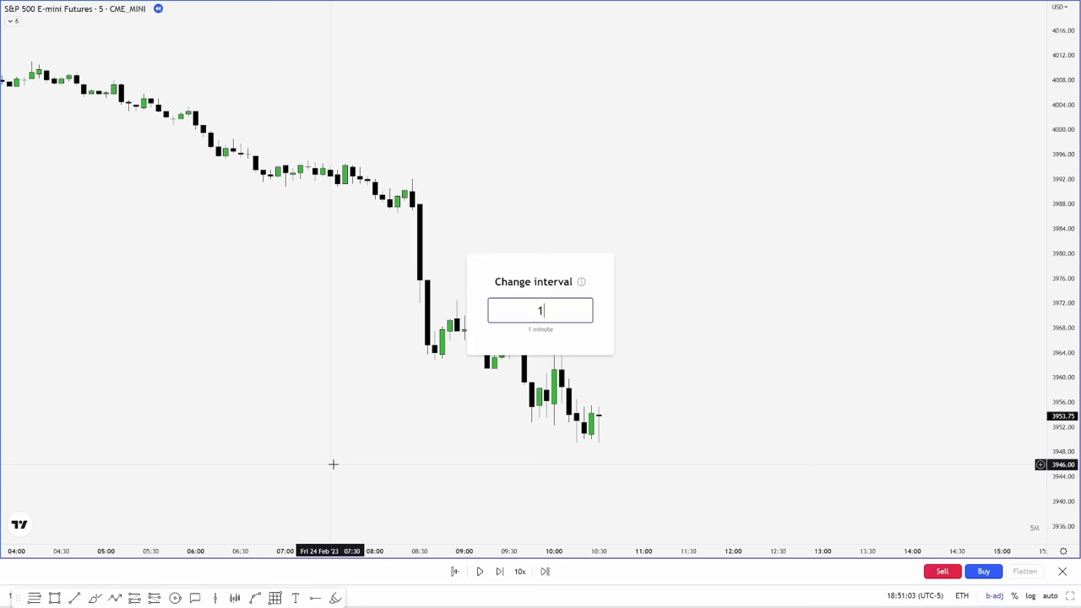
key(Return)
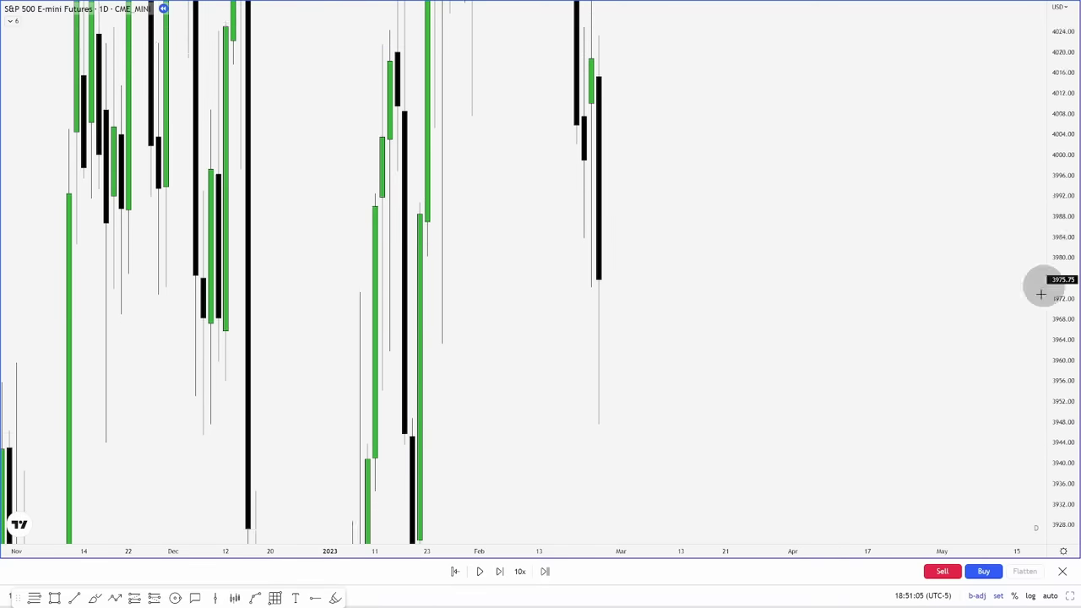
Draw a horizontal line at 3948.75 from the 19 Jan candle past the latest daily candle and apply the OB template
drag(1042, 290, 965, 481)
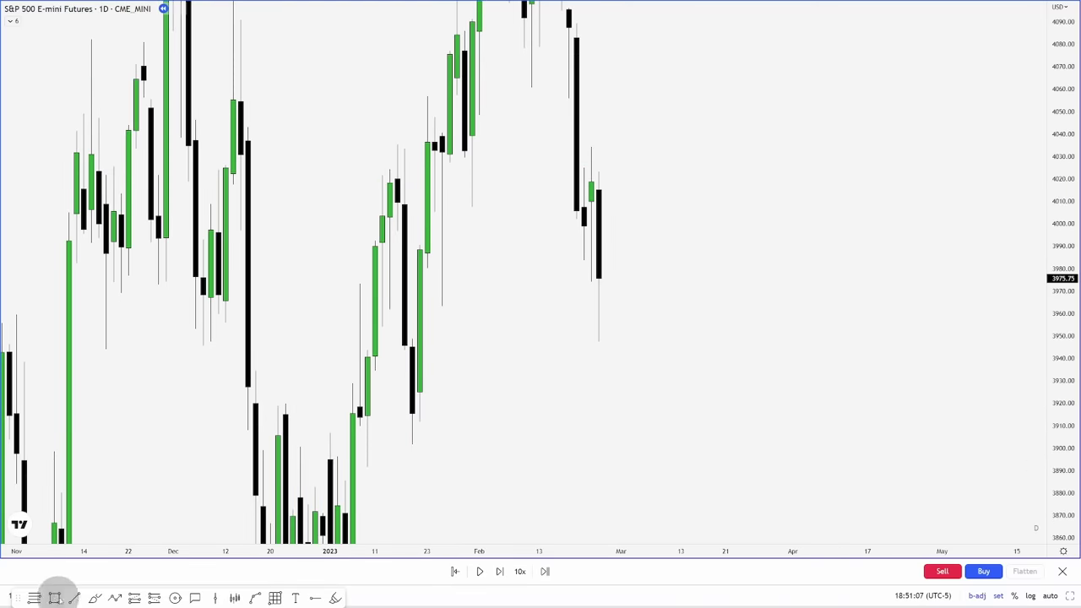
click(411, 339)
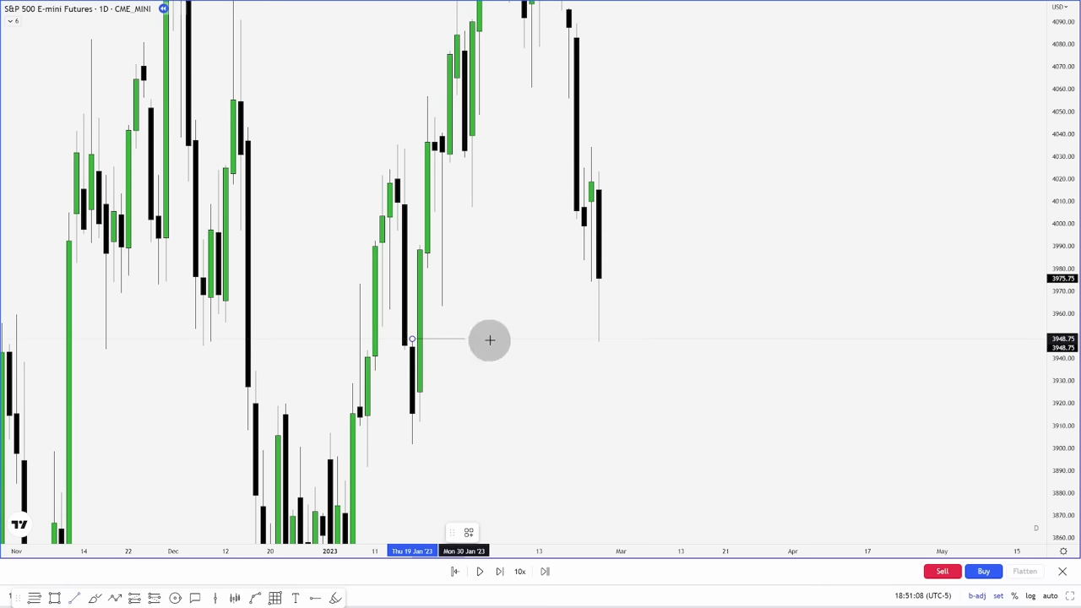
click(672, 339)
right_click(673, 340)
mouse_move(692, 349)
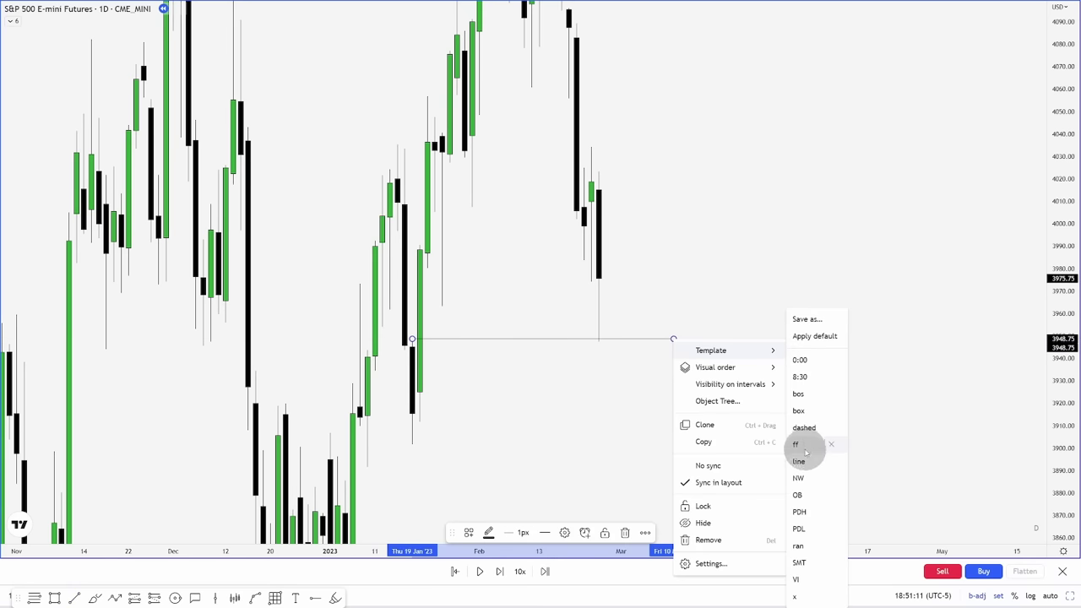
click(805, 495)
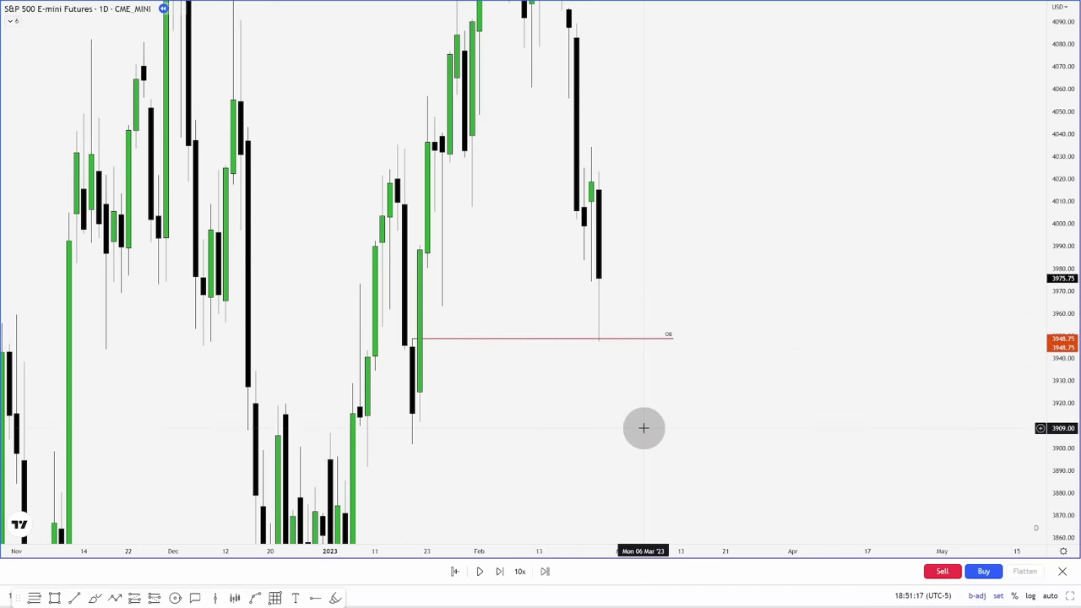
Change the chart interval to 15 minutes and frame the 24 Feb decline above the OB line
text(15)
key(Return)
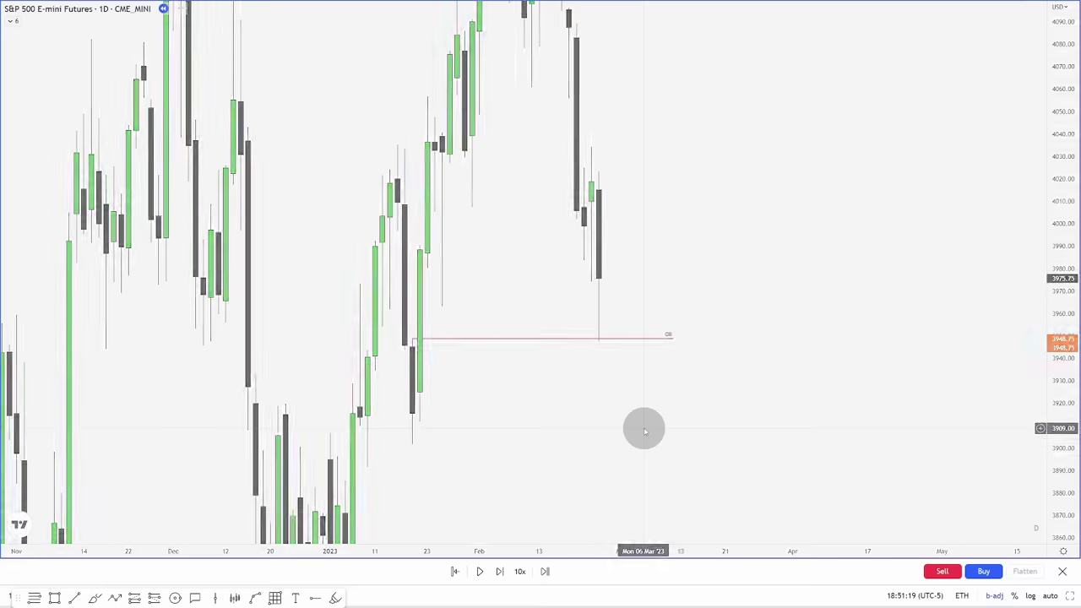
drag(1058, 477, 1055, 269)
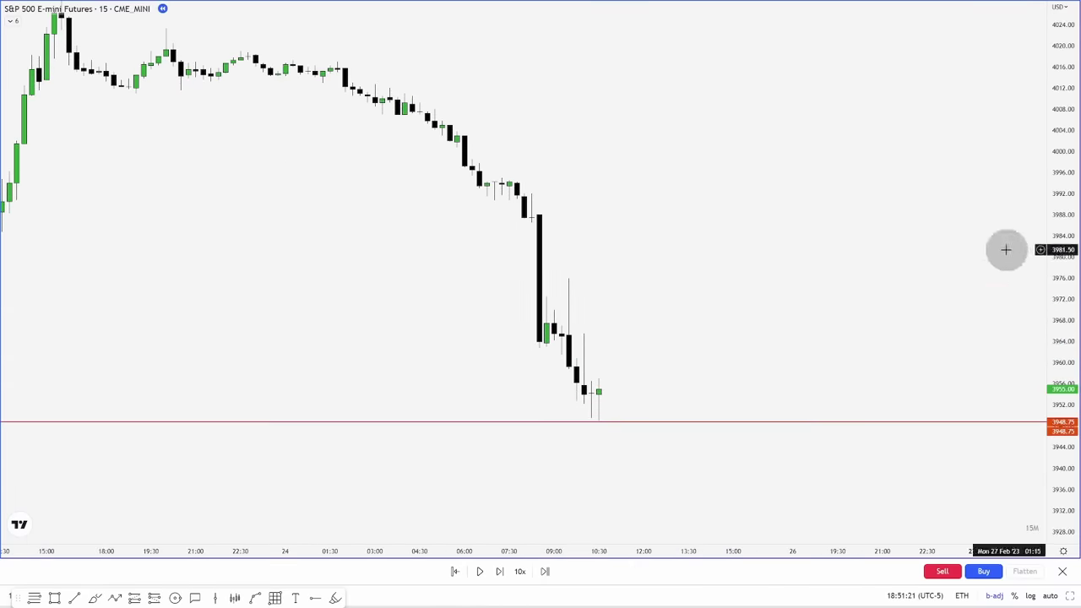
drag(790, 365, 789, 307)
drag(1051, 465, 1050, 346)
scroll(759, 355, up, 2)
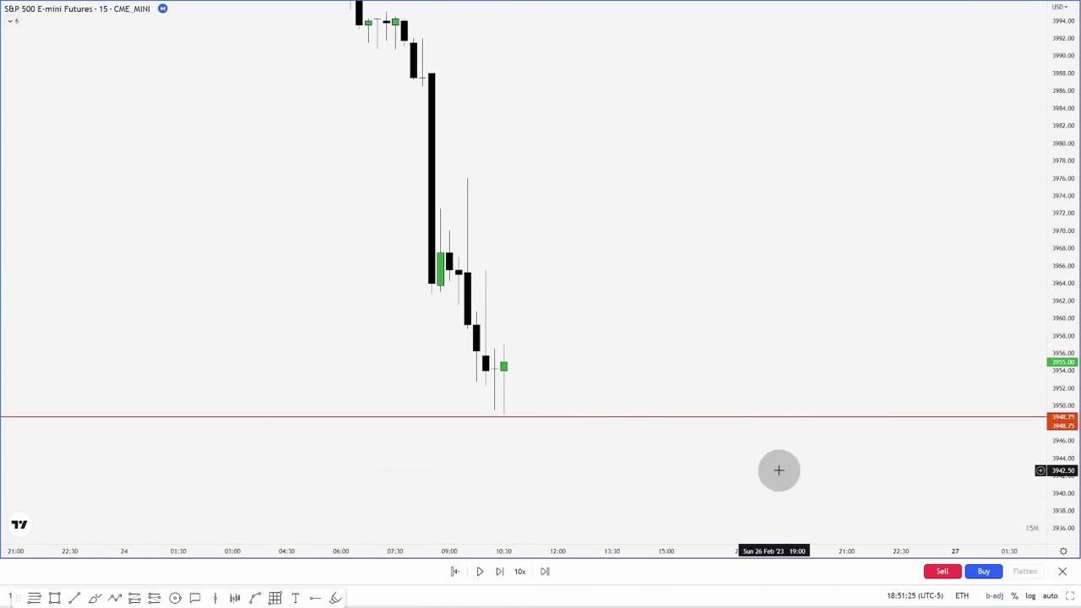
Advance the replay to the 11:00 candle on 24 Feb, after price trades through the 3948.75 line
key(shift+Right)
key(shift+Right)
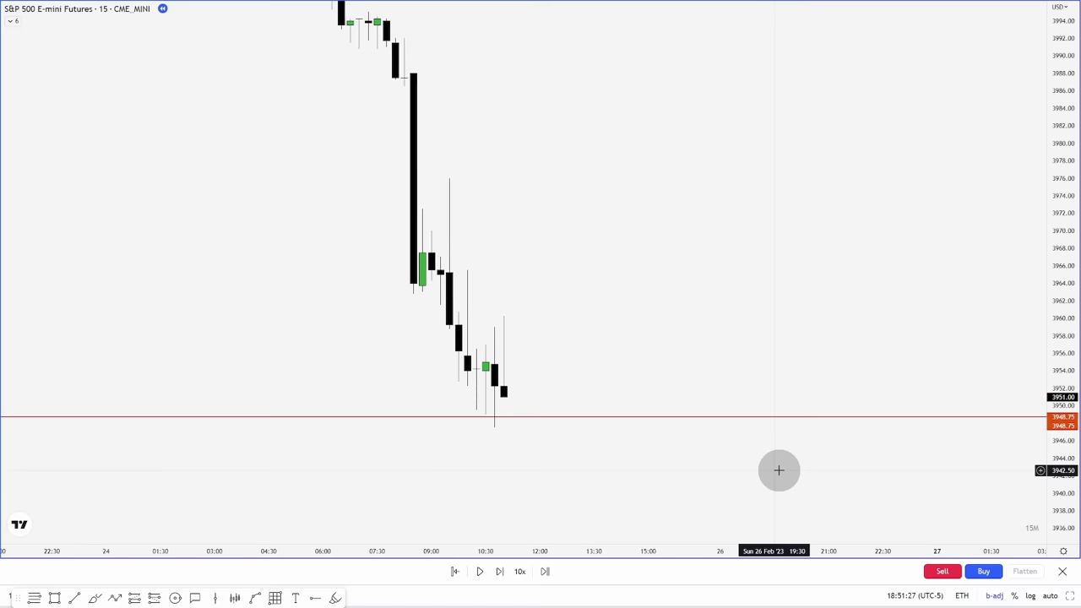
key(shift+Right)
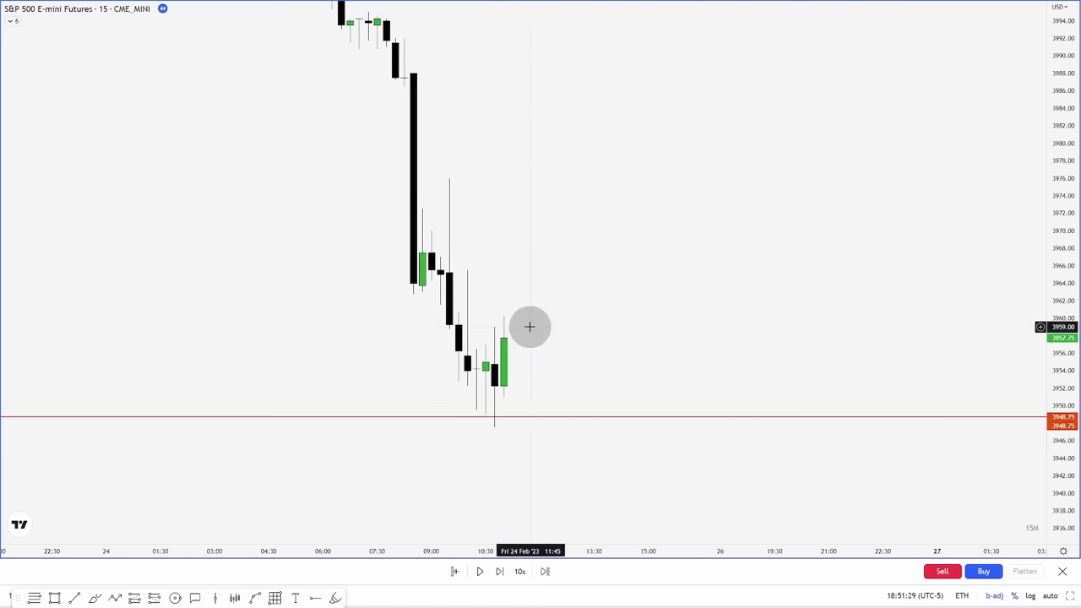
Change the chart interval to 5 minutes and frame the reaction at the 3948.75 line
text(5)
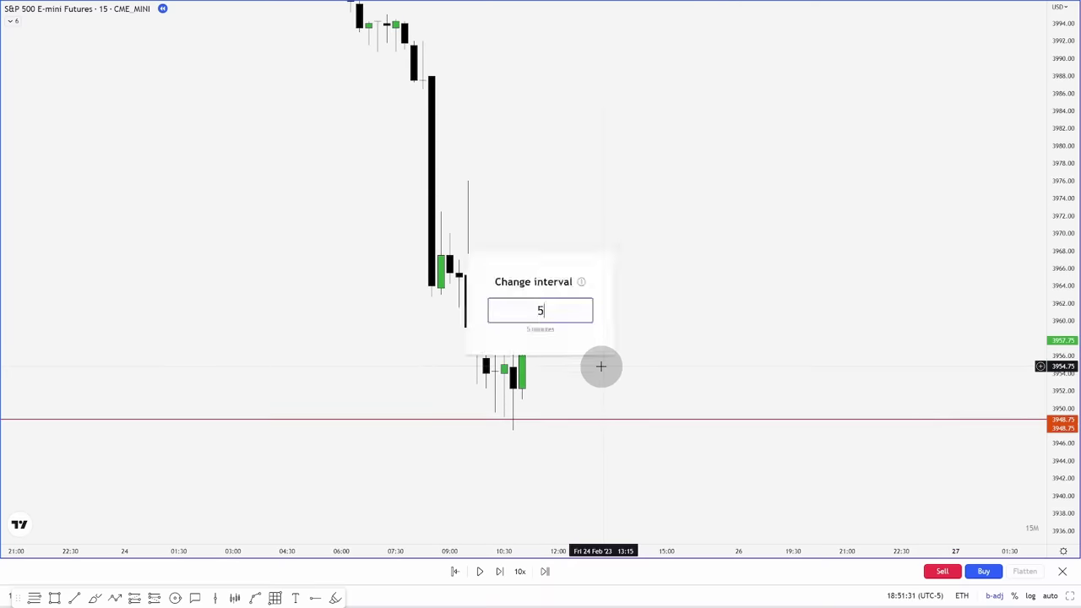
key(Return)
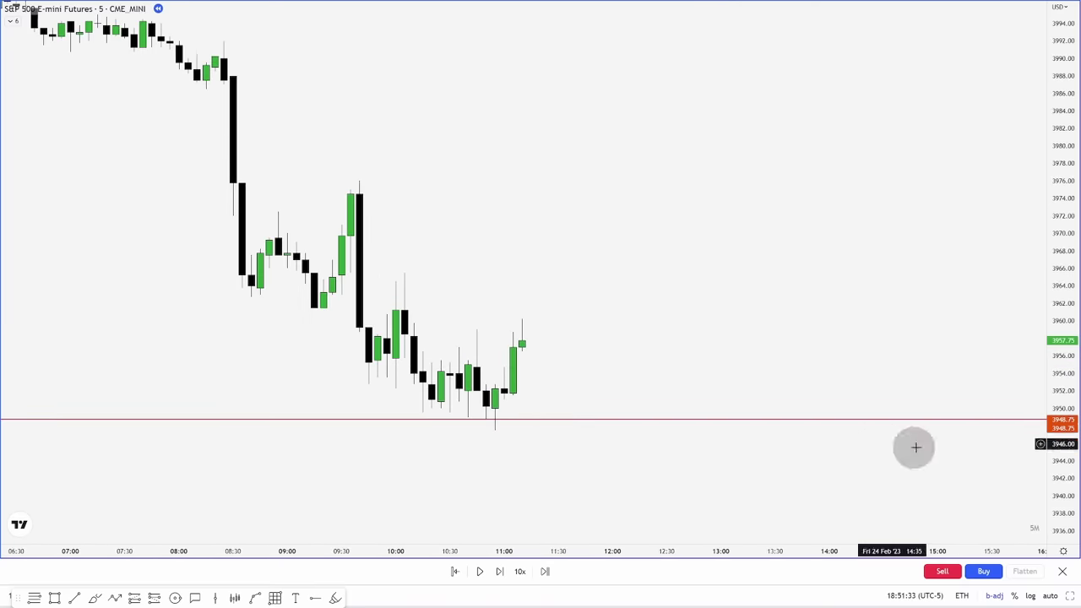
drag(1065, 505, 810, 345)
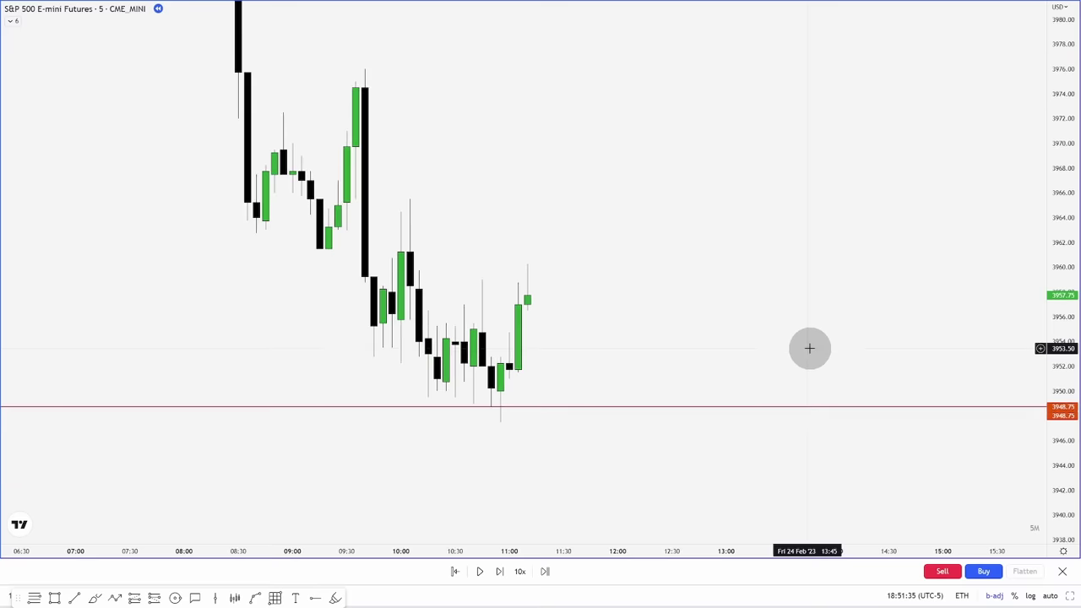
Place a Fibonacci retracement with the projection levels from the 3947.50 low up to the 3959.00 high at 10:45
click(54, 599)
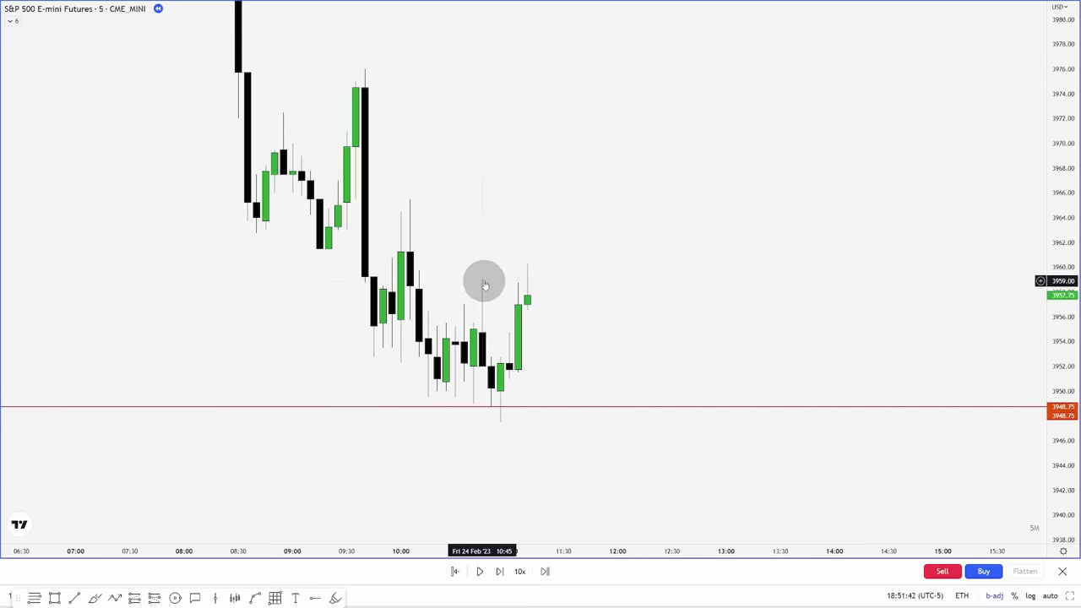
click(38, 601)
click(499, 423)
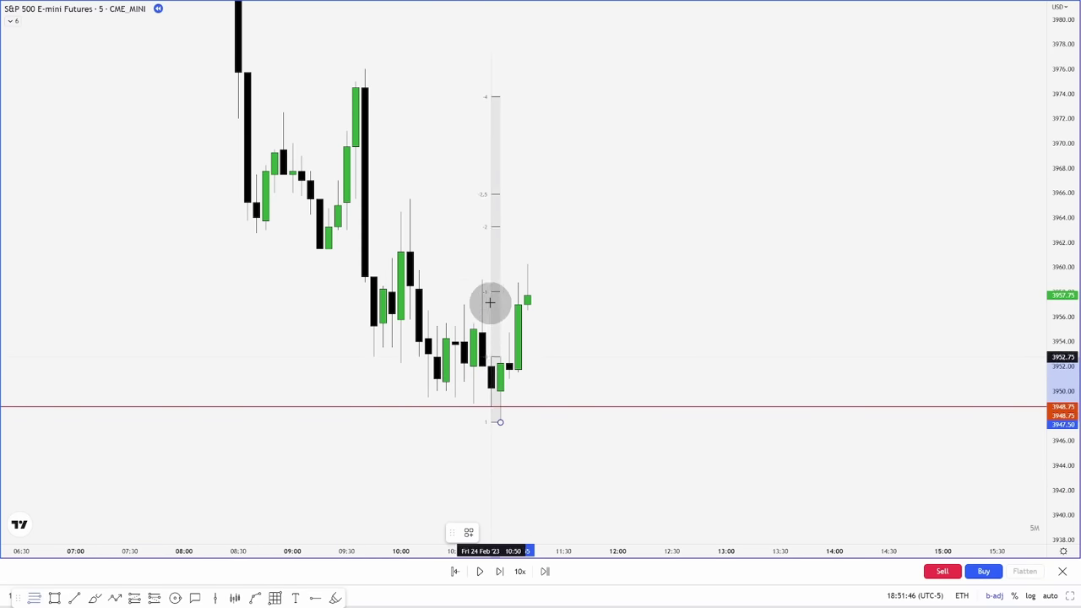
click(482, 279)
drag(597, 338, 596, 340)
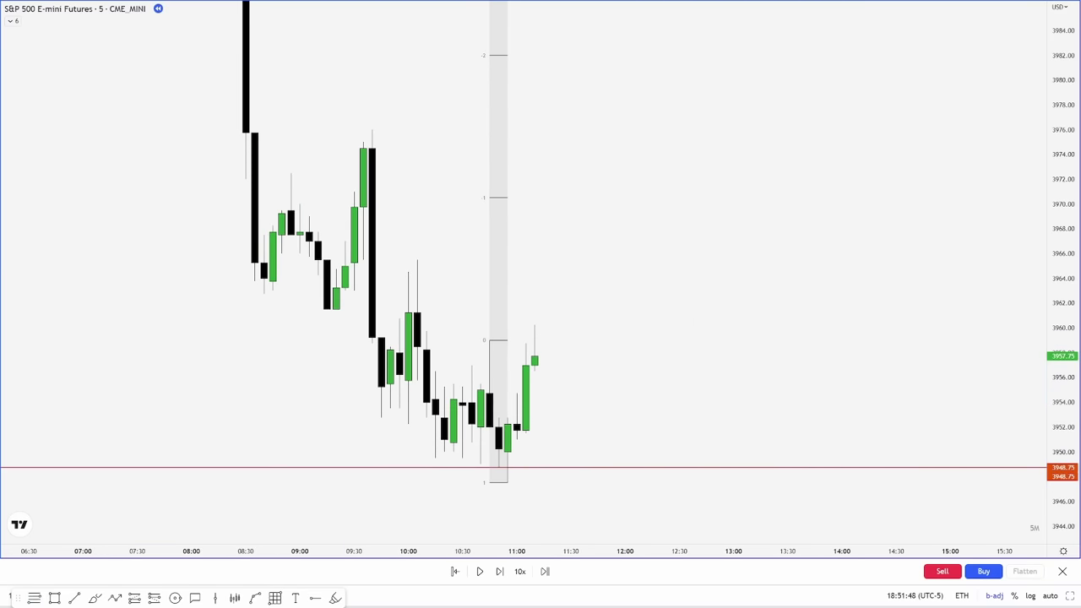
Draw a horizontal line at 3982.00 from the -2 projection level to about 13:15
drag(1063, 139, 1024, 278)
drag(952, 268, 937, 313)
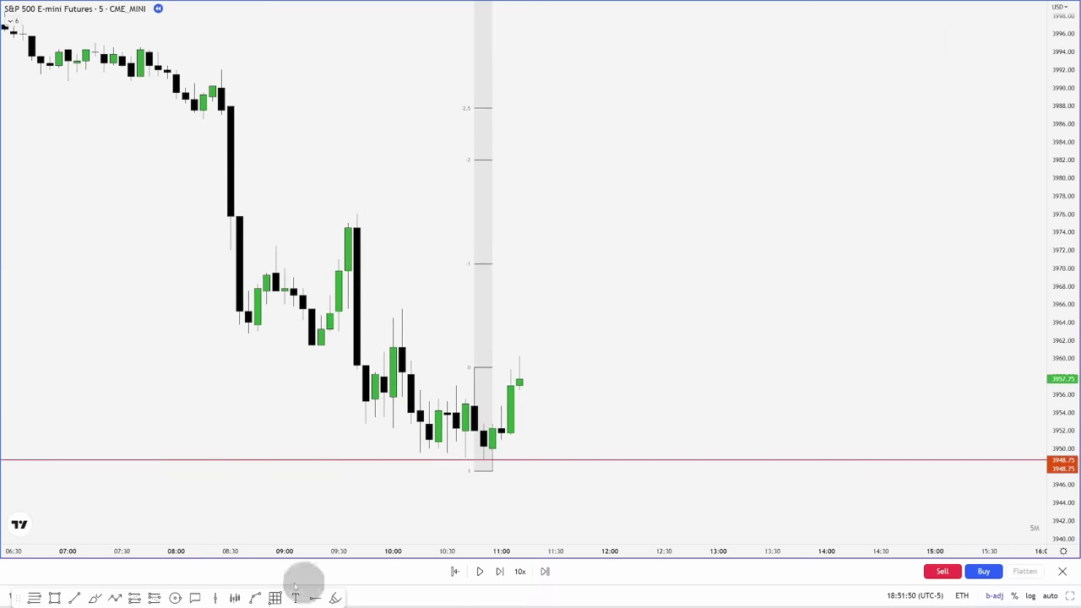
click(475, 160)
click(746, 160)
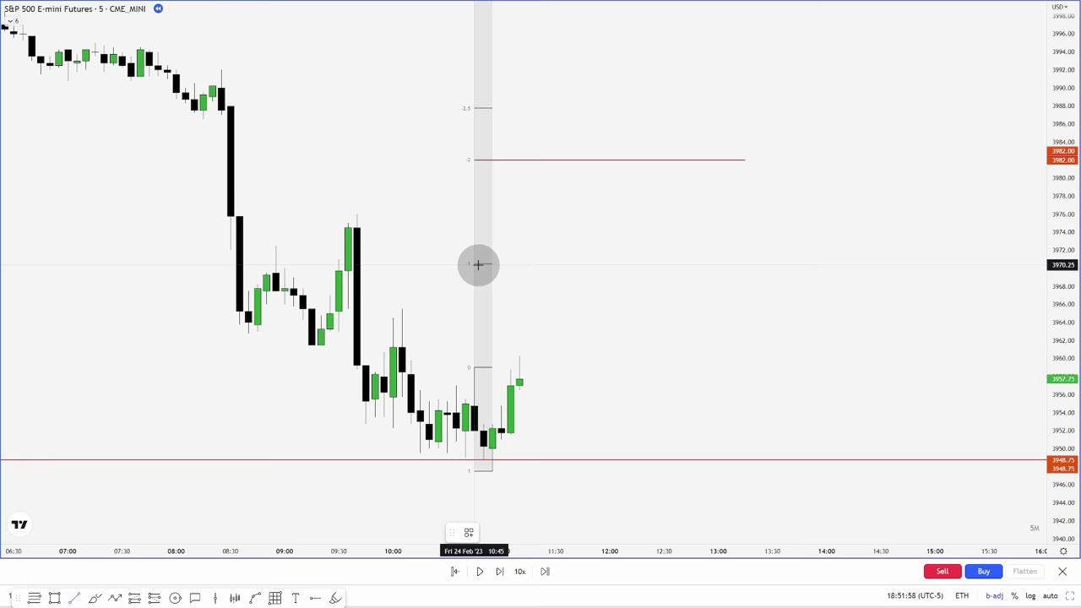
Draw a horizontal line at 3976.00 from the 09:40 swing high to 11:30 and apply the x template
click(356, 216)
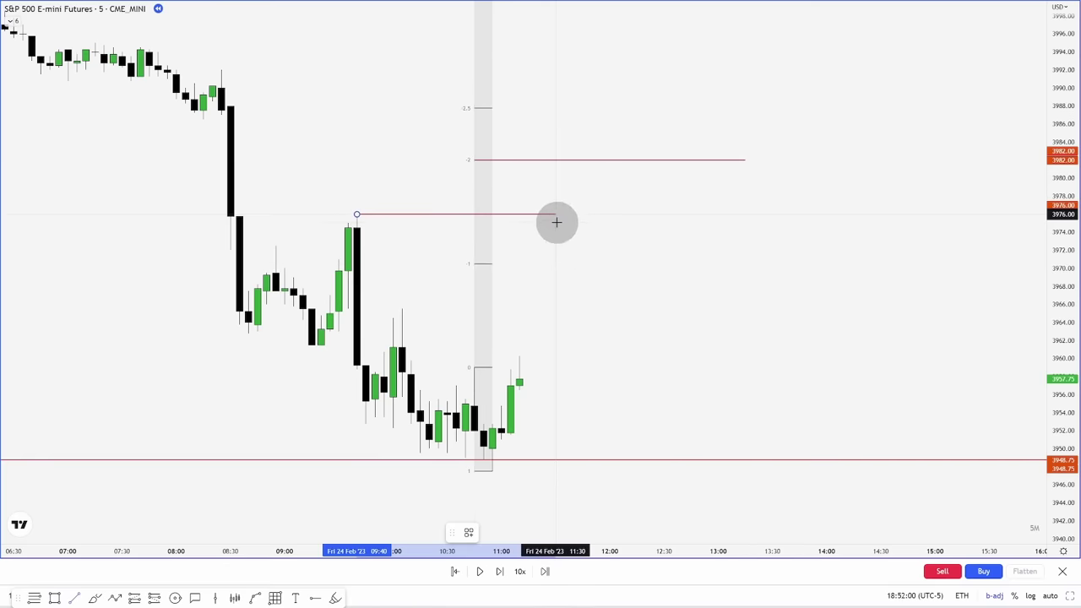
click(556, 215)
right_click(556, 216)
mouse_move(608, 228)
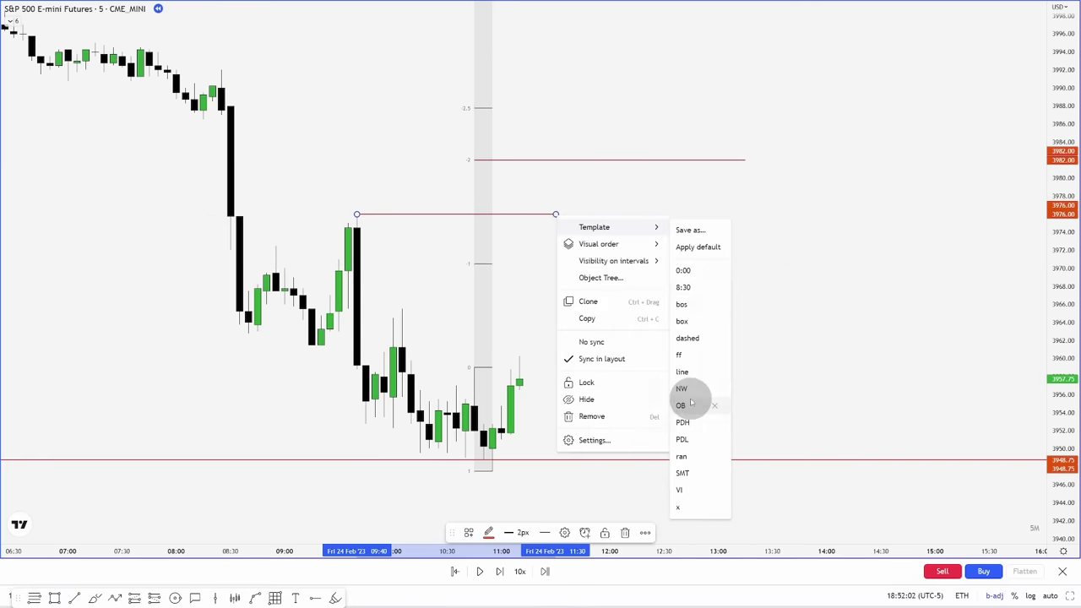
click(678, 507)
Draw a horizontal trend line at 3965.50 from the 10:05 swing high across the projection to 11:30
click(76, 598)
click(403, 309)
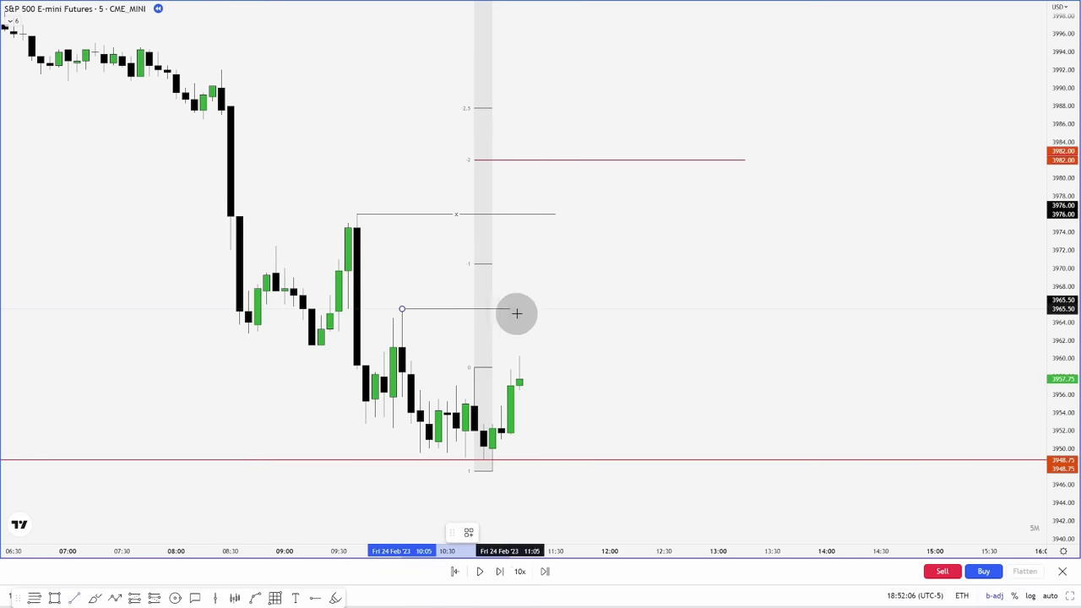
click(555, 309)
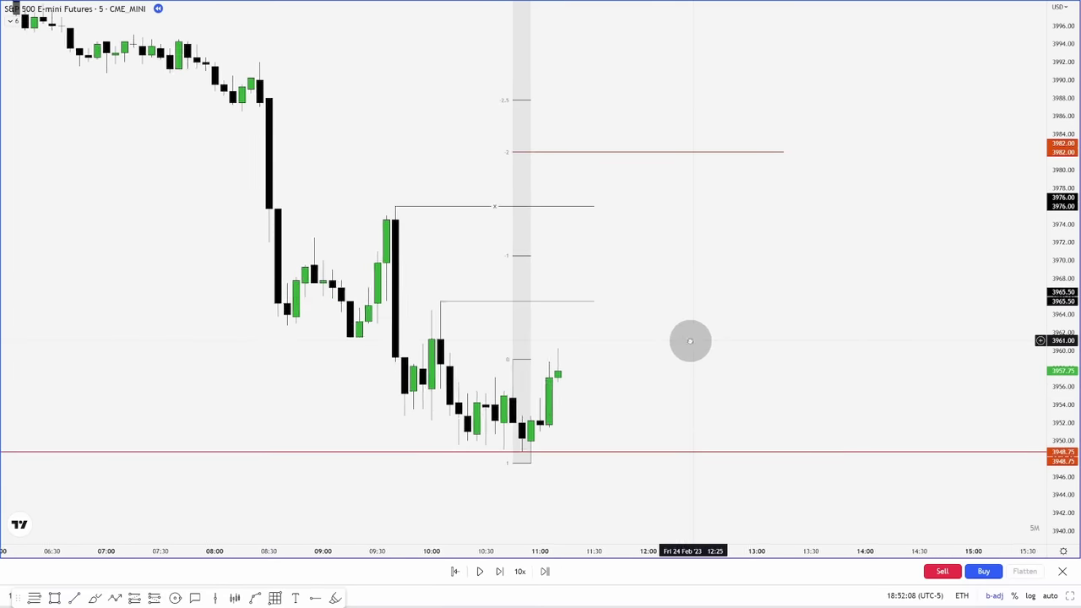
Advance the replay to the 11:50 candle and extend the 3976.00 line to it
drag(686, 363, 680, 344)
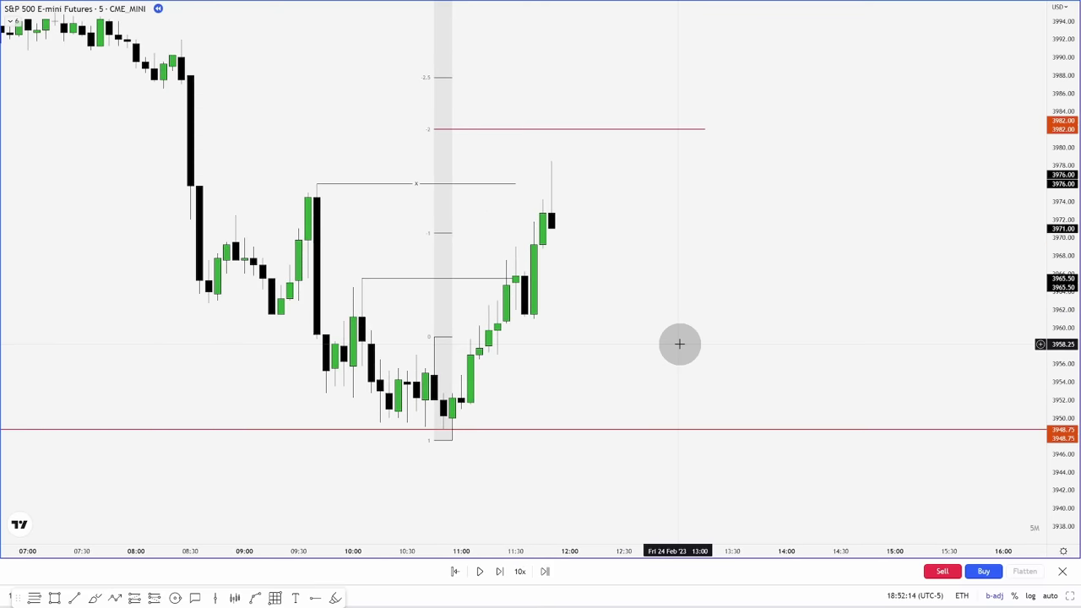
drag(515, 183, 538, 190)
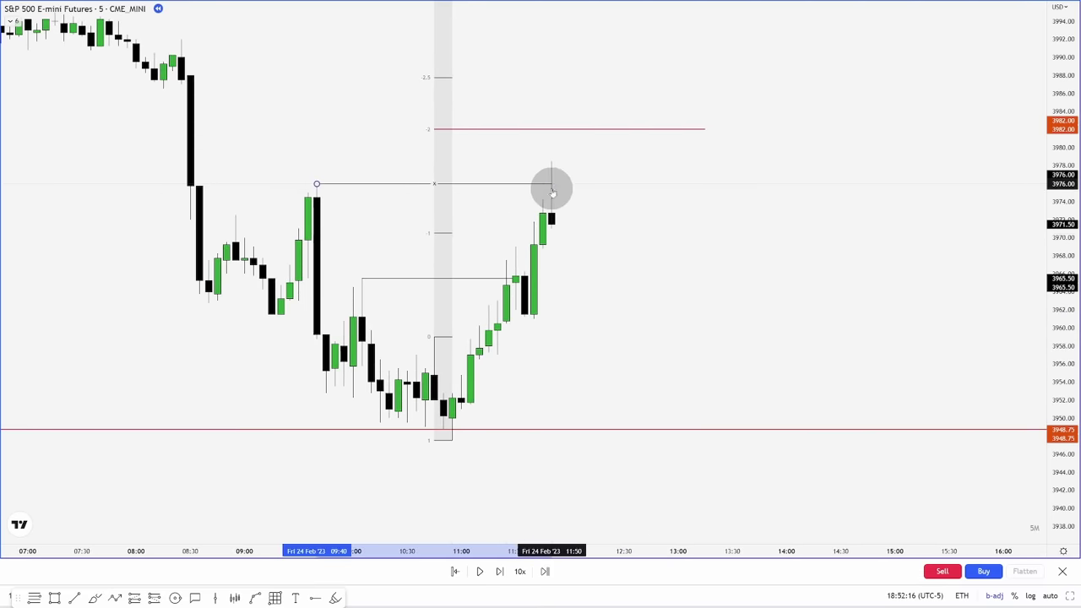
click(579, 189)
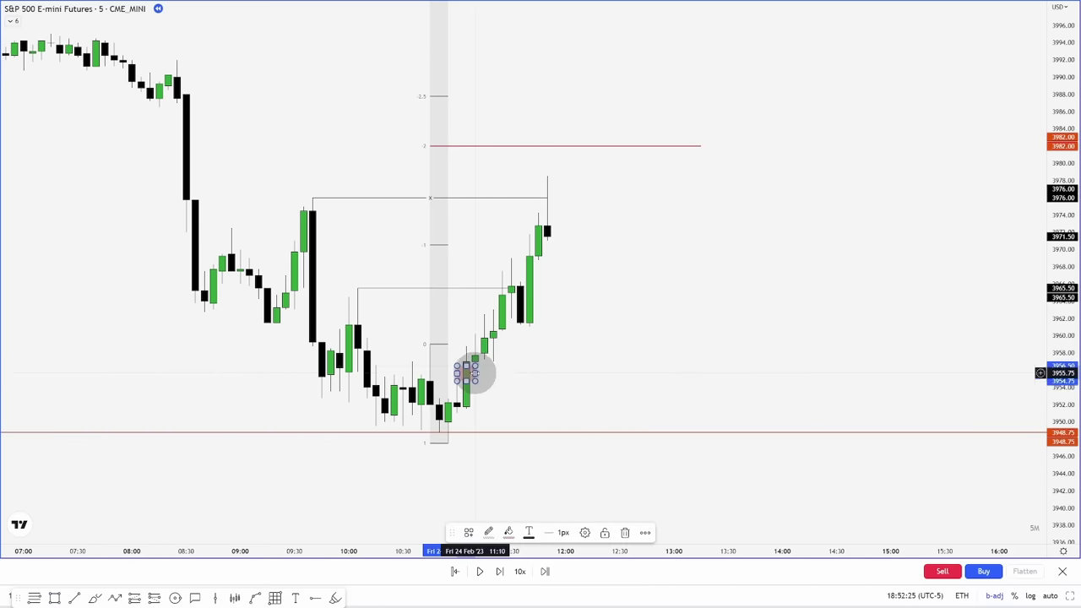
Mark 13:00 and 13:30 with vertical lines and extend the box at 3954.75 to 3956.50 just past them
drag(465, 372, 719, 377)
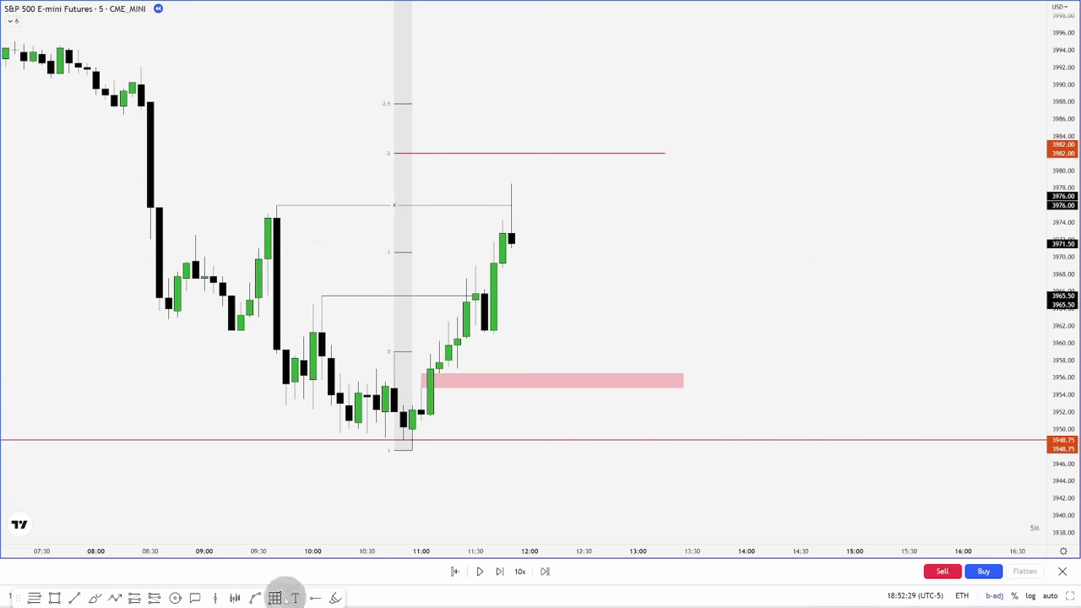
click(640, 470)
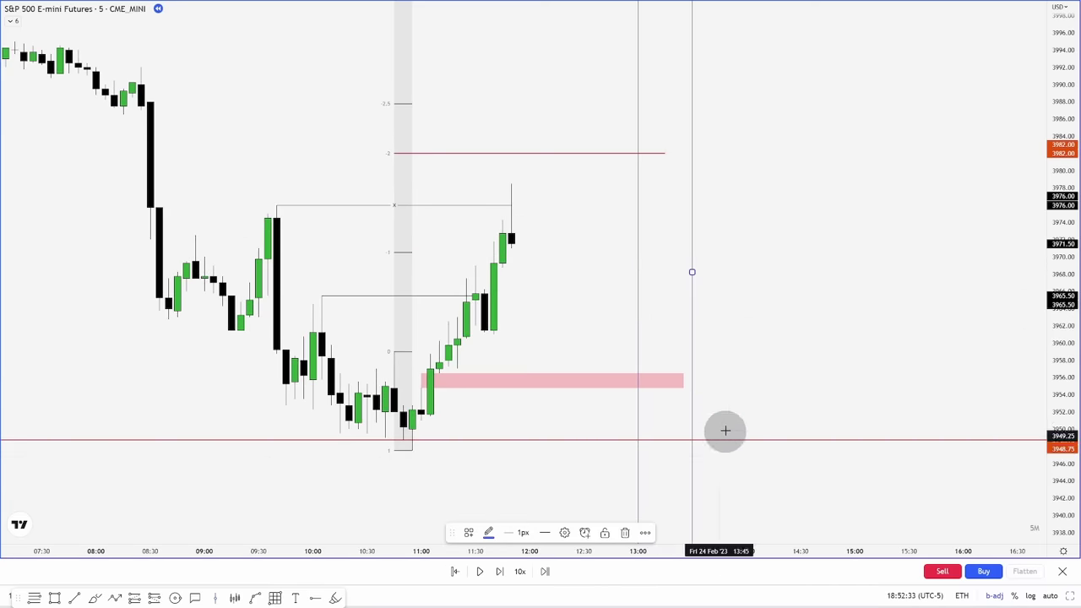
click(691, 382)
drag(696, 380, 703, 381)
click(720, 383)
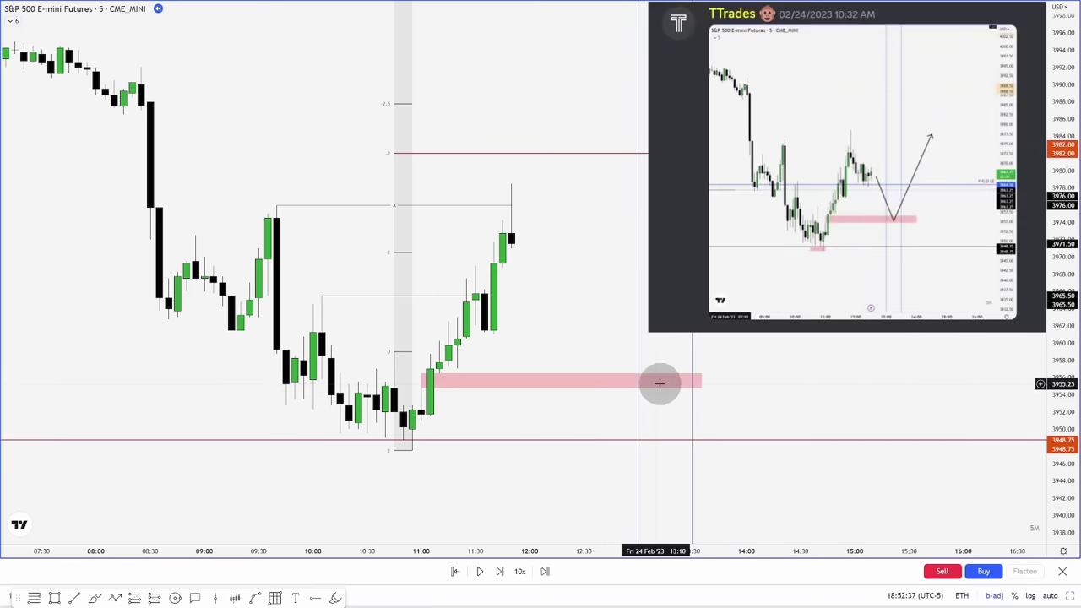
Place a long position at 3955.50 from 13:00 with the stop at 3951.00 and the target at 3982.00
drag(749, 280, 741, 277)
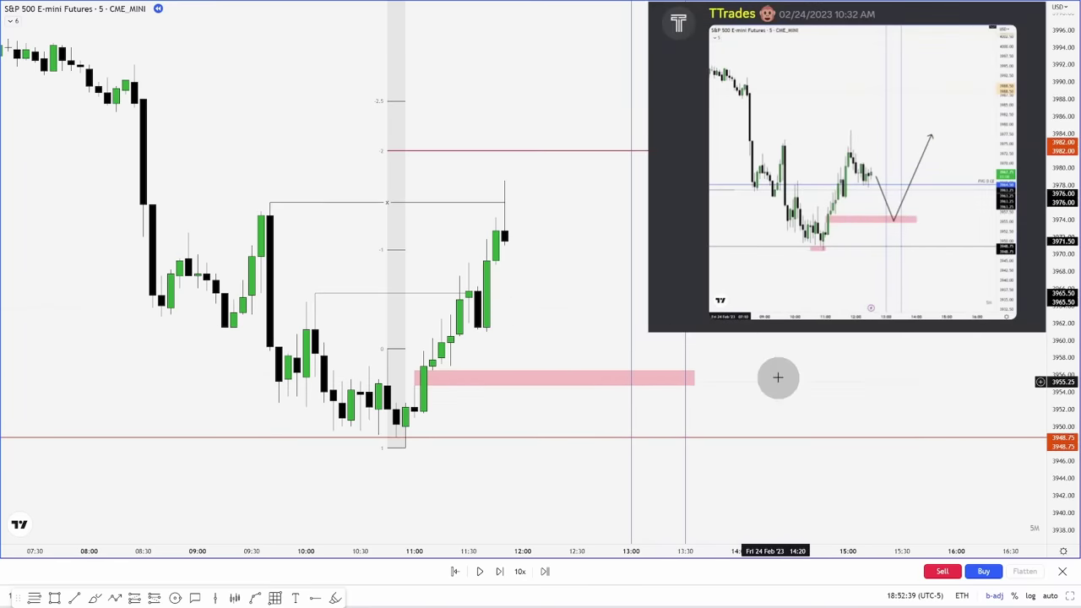
drag(776, 378, 769, 384)
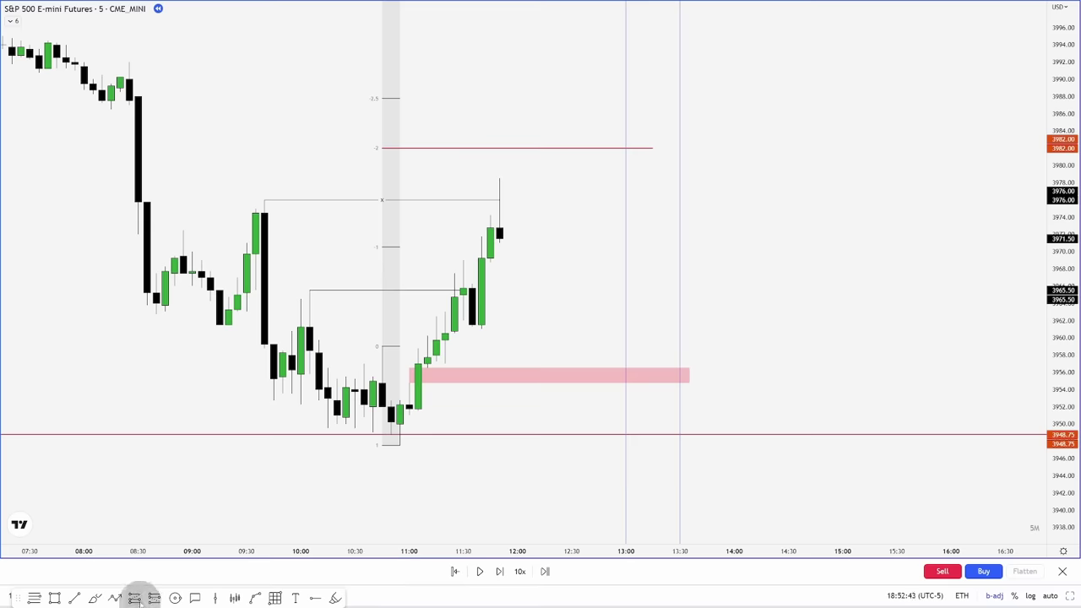
click(139, 601)
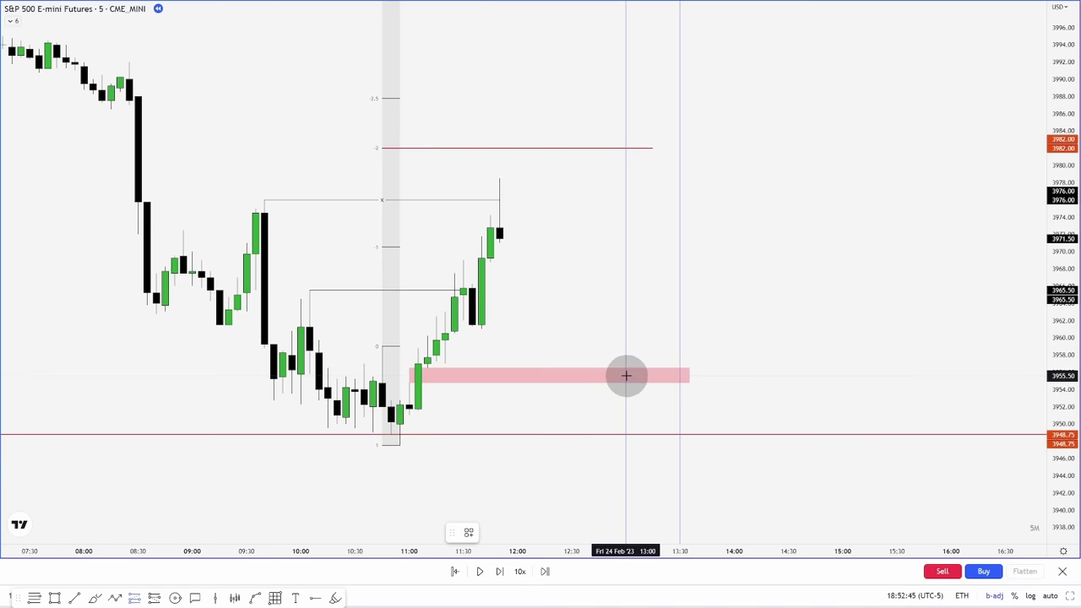
click(626, 376)
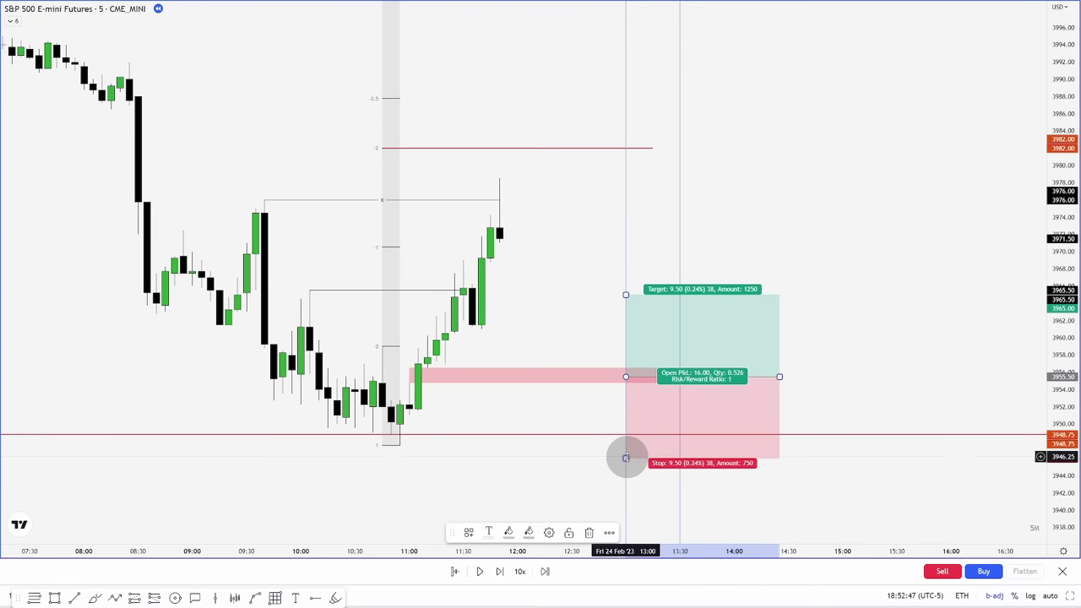
drag(626, 458, 625, 415)
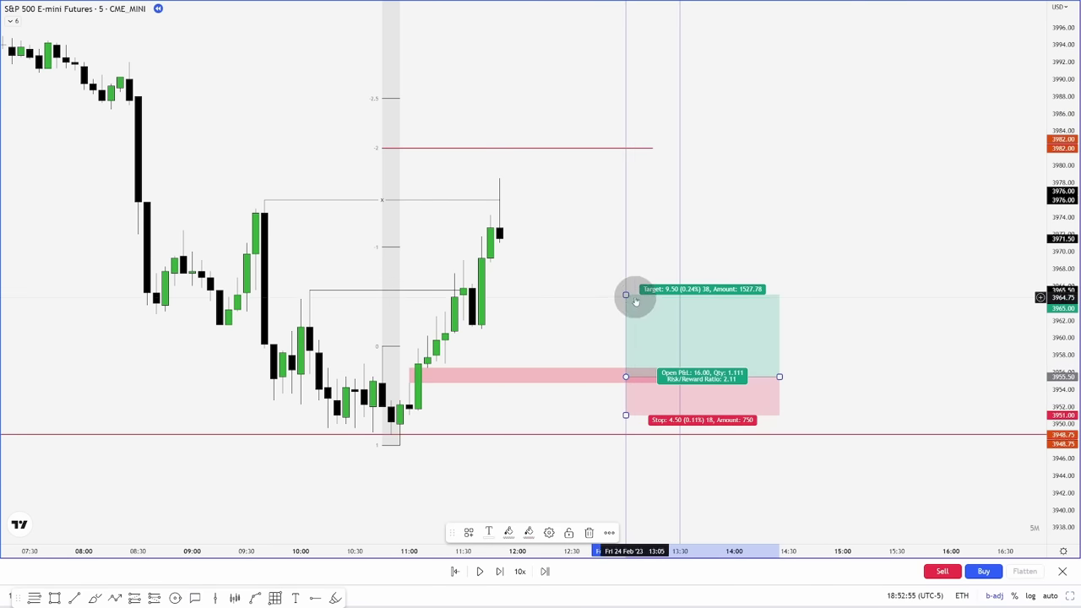
drag(625, 295, 621, 179)
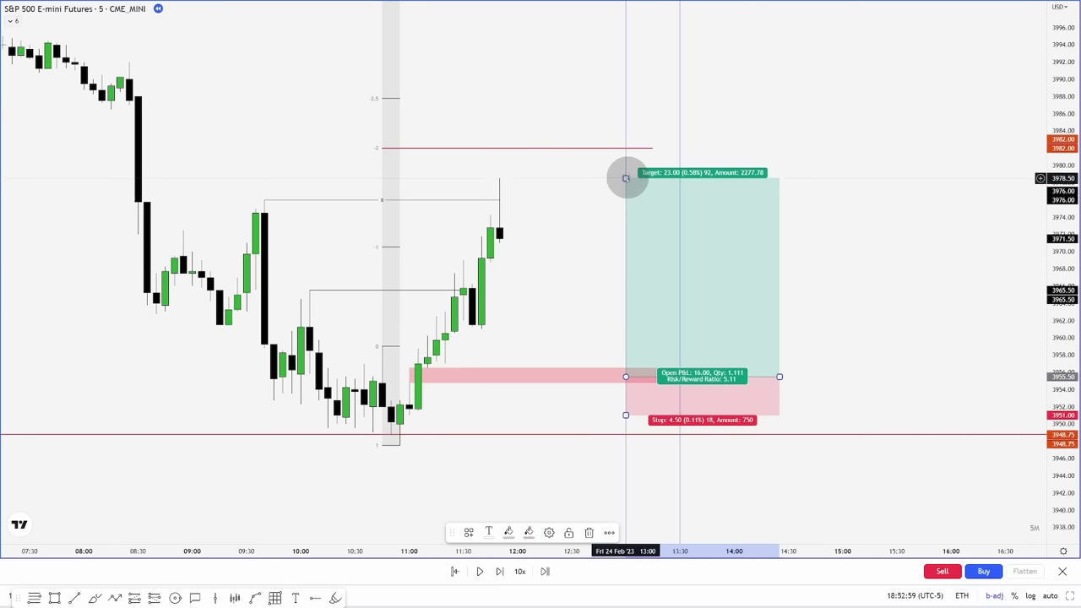
drag(625, 178, 628, 149)
Advance the replay bar by bar to the 13:15 candle, inside the long position's entry area
drag(858, 251, 840, 288)
key(shift+Right)
key(shift+Right)
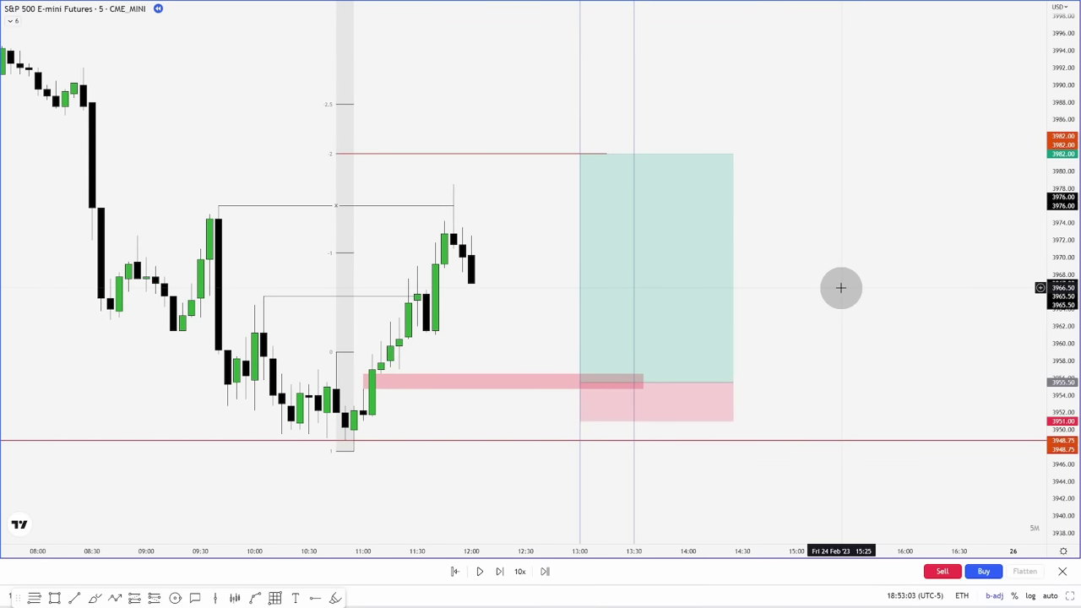
key(shift+Right)
key(shift+Right)
key(shift+Right)
key(shift+Right)
key(shift+Right)
key(shift+Right)
key(shift+Right)
key(shift+Right)
key(shift+Right)
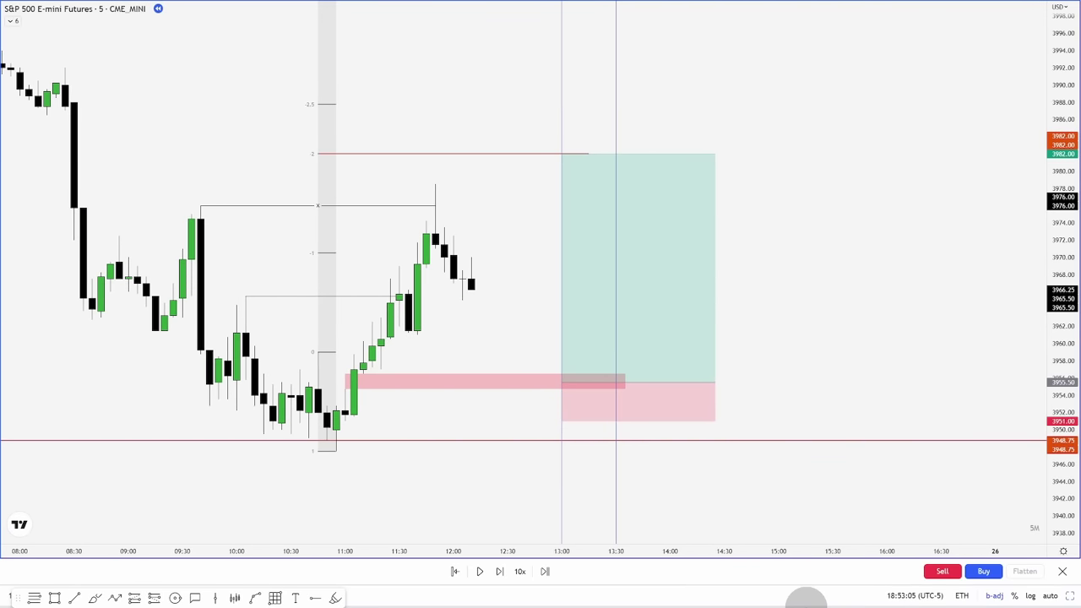
key(shift+Right)
key(shift+Right)
key(shift+Right)
key(shift+Right)
key(shift+Right)
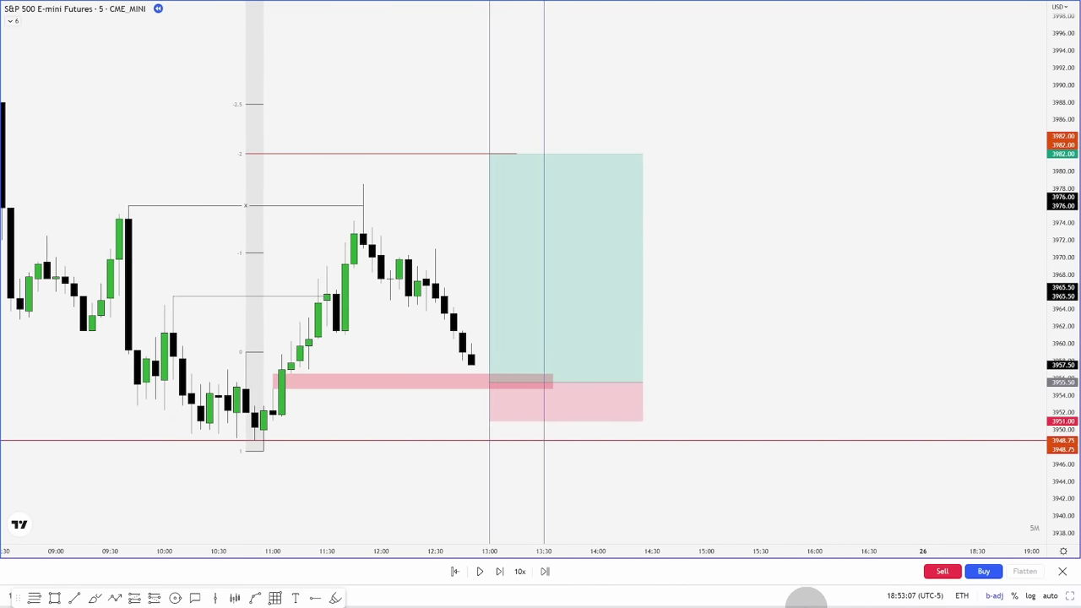
key(shift+Right)
key(shift+Right)
key(shift+Right)
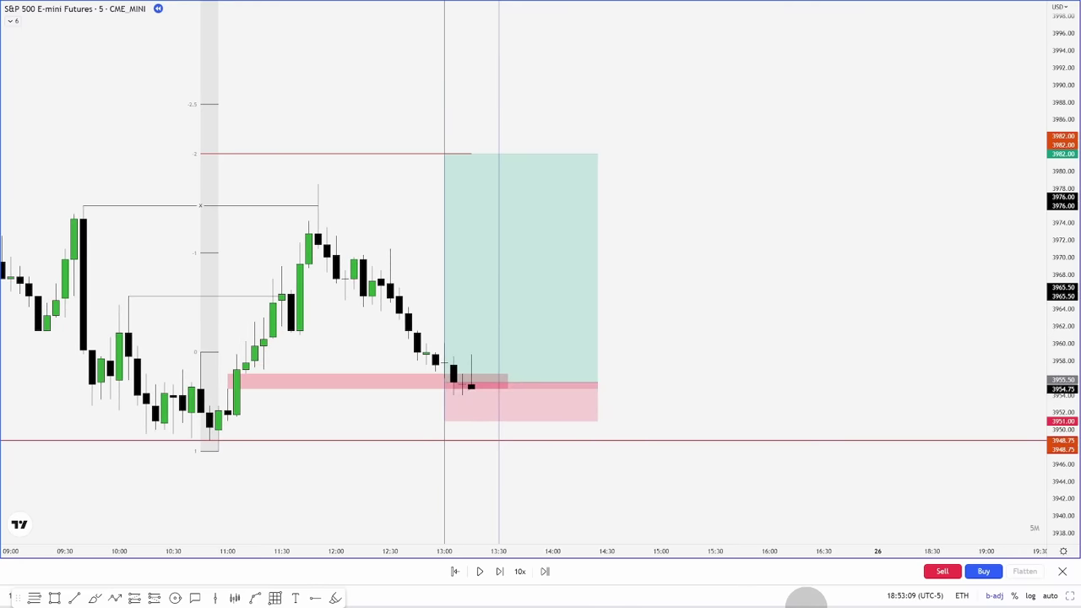
Advance the replay from the entry area to the 15:15 candle, past the 3982.00 target
key(shift+Right)
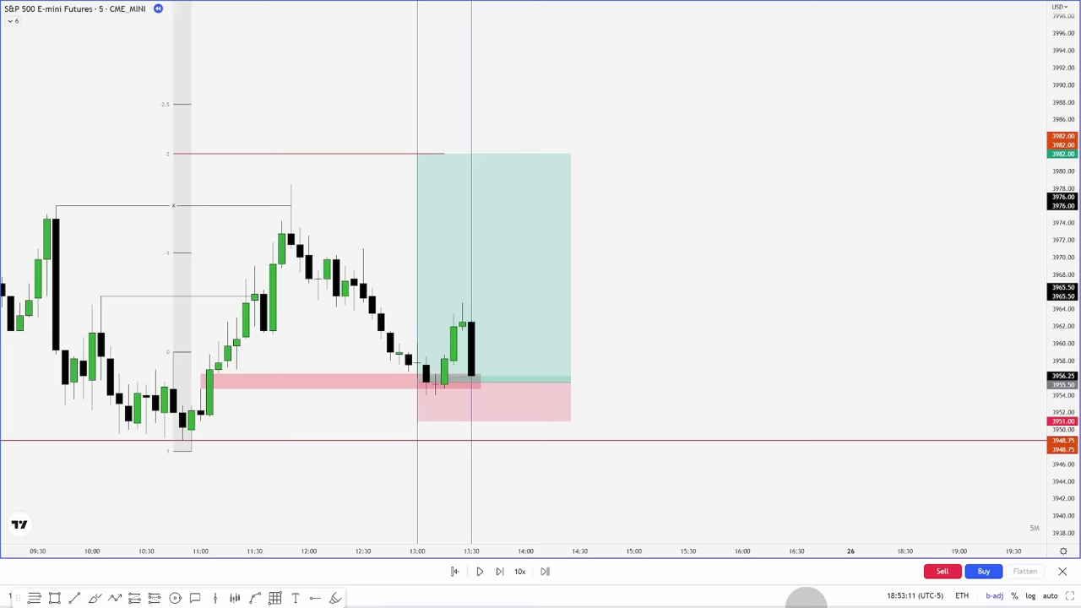
key(shift+Right)
key(shift+Right)
key(shift+Right)
key(shift+Right)
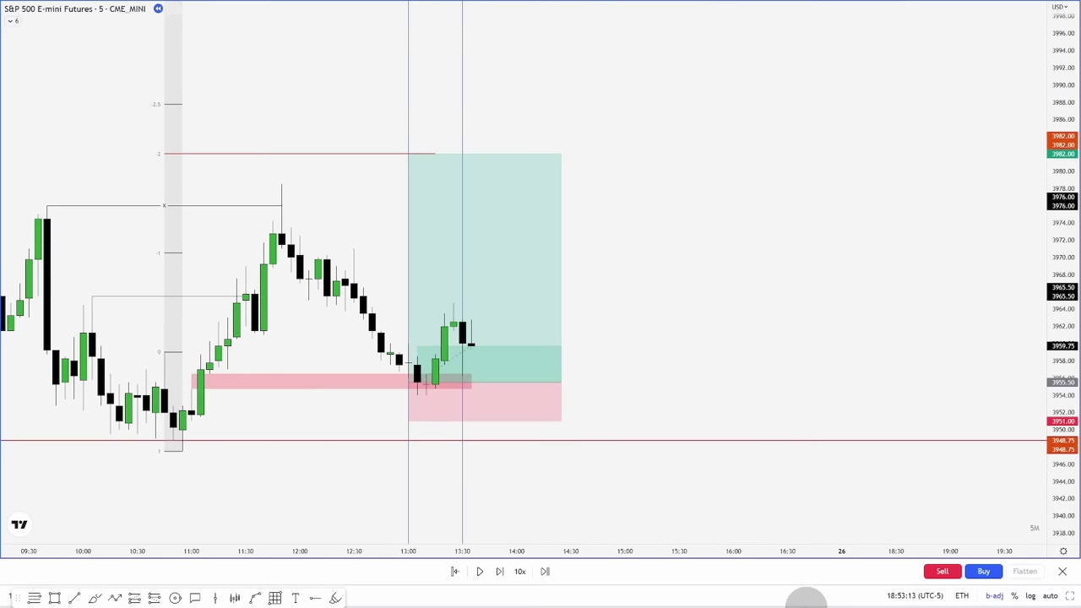
key(shift+Right)
key(shift+Right)
key(shift+Right)
key(shift+Right)
key(shift+Right)
key(shift+Right)
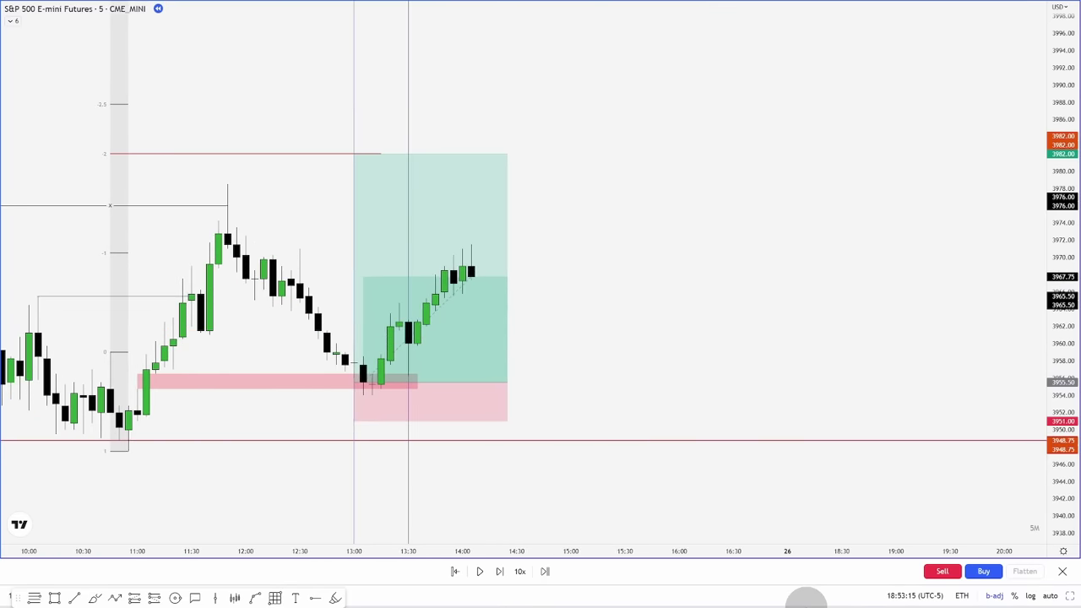
key(shift+Right)
key(shift+Right)
key(shift+Right)
key(shift+Right)
key(shift+Right)
key(shift+Right)
key(shift+Right)
key(shift+Right)
key(shift+Right)
key(shift+Right)
key(shift+Right)
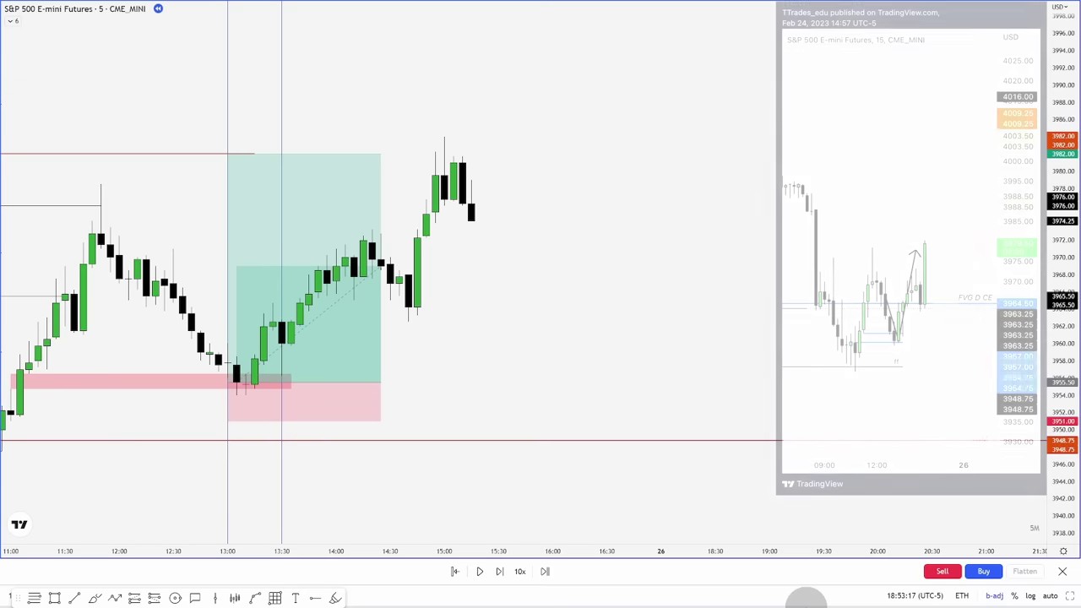
Extend the red 3982.00 target line to 15:30, just past the latest candles
scroll(664, 331, down, 3)
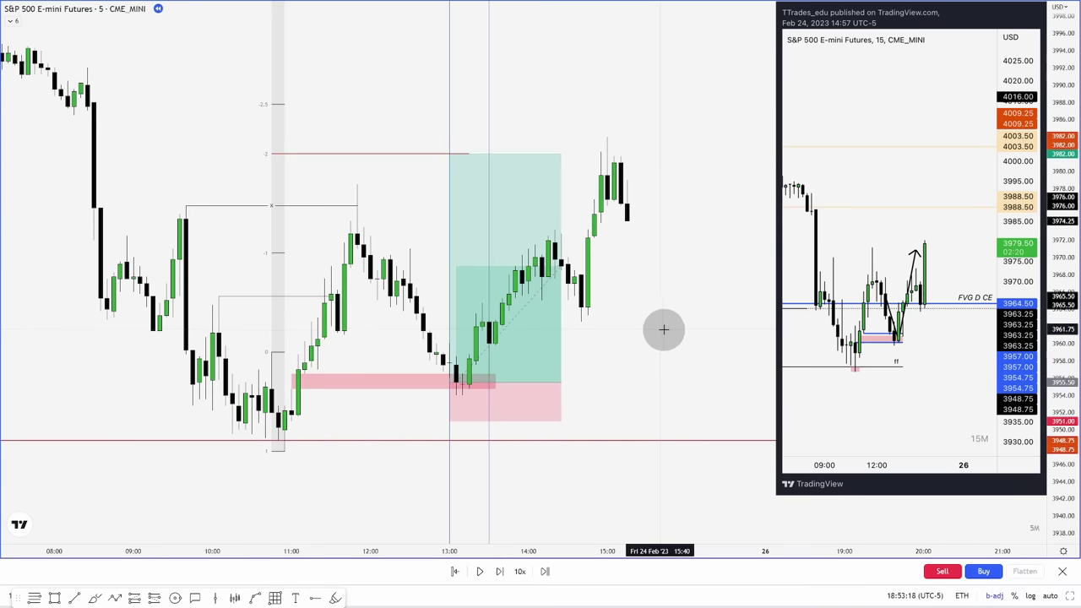
click(476, 154)
drag(475, 154, 652, 161)
click(699, 260)
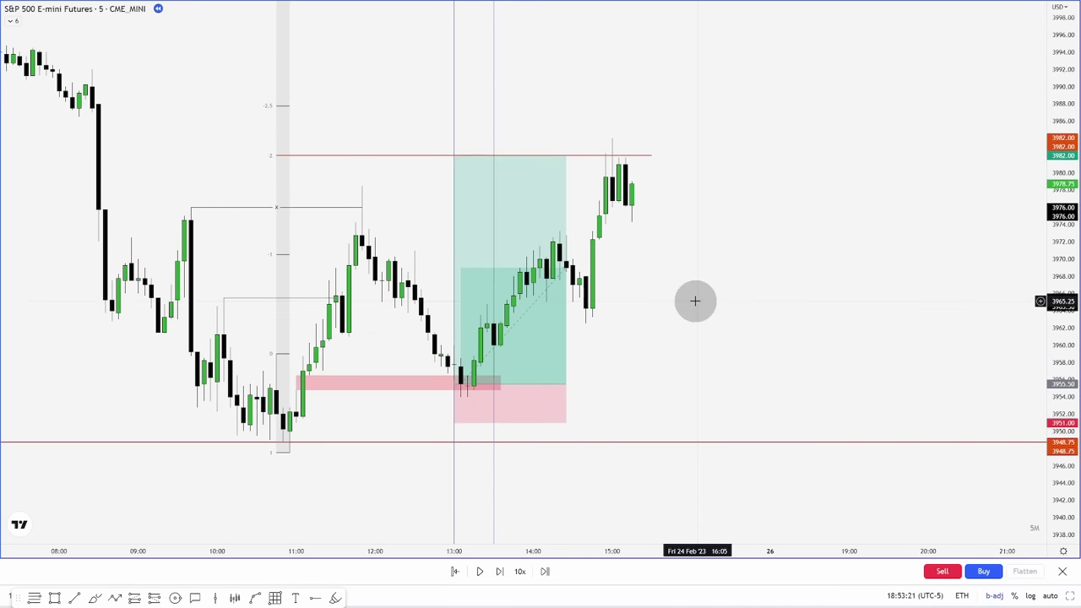
drag(697, 301, 709, 304)
scroll(676, 308, left, 2)
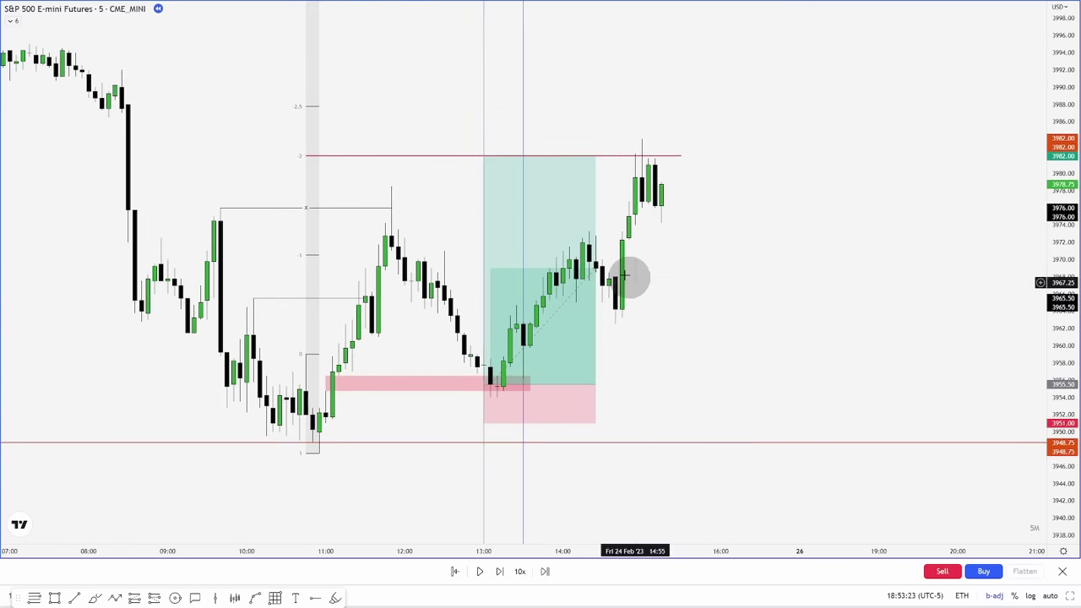
scroll(422, 182, left, 2)
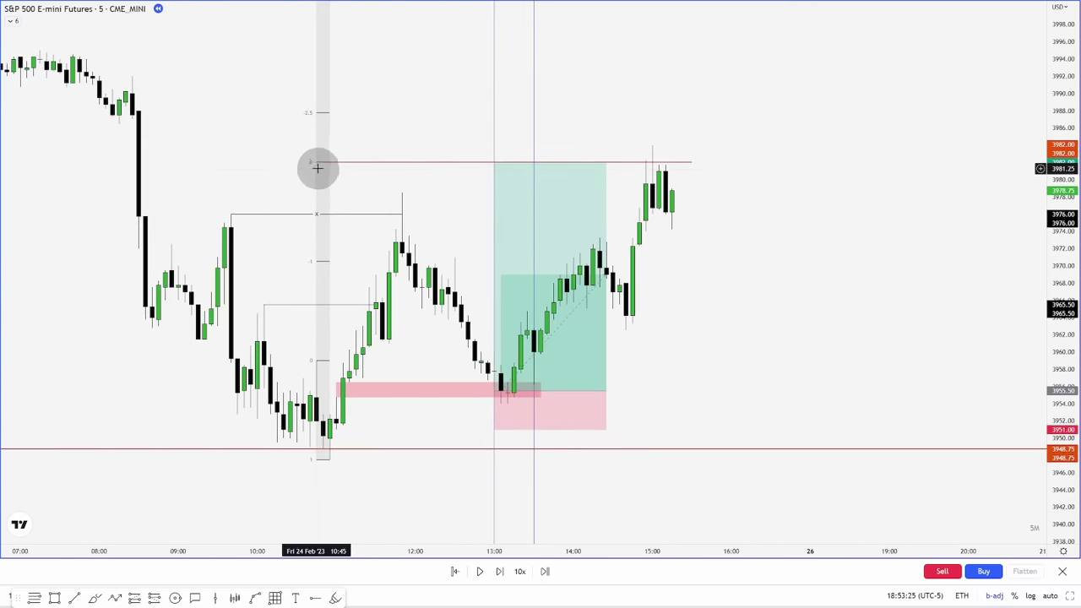
scroll(722, 332, left, 1)
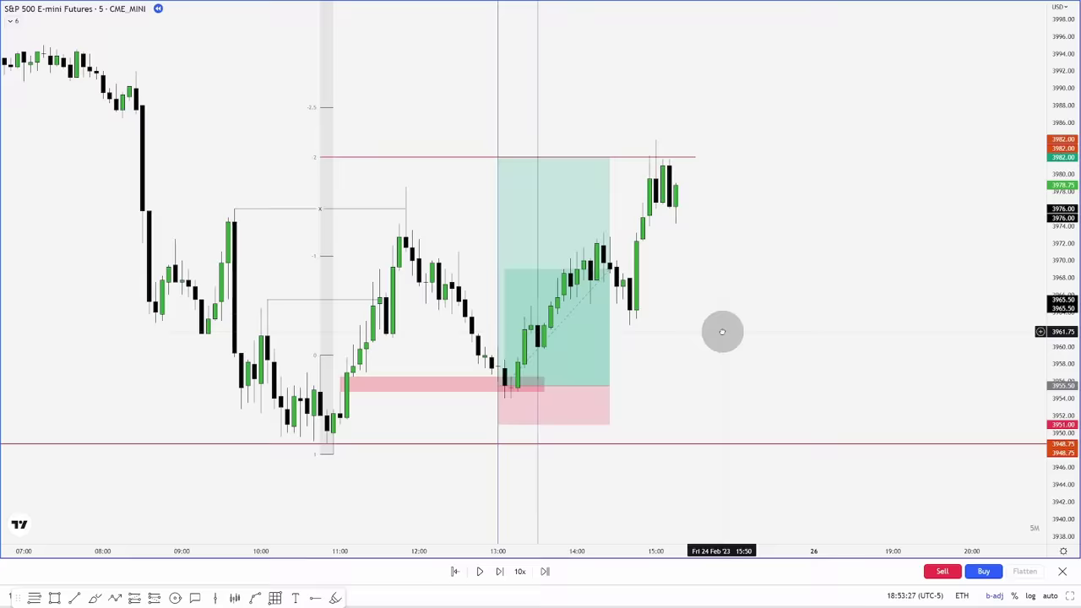